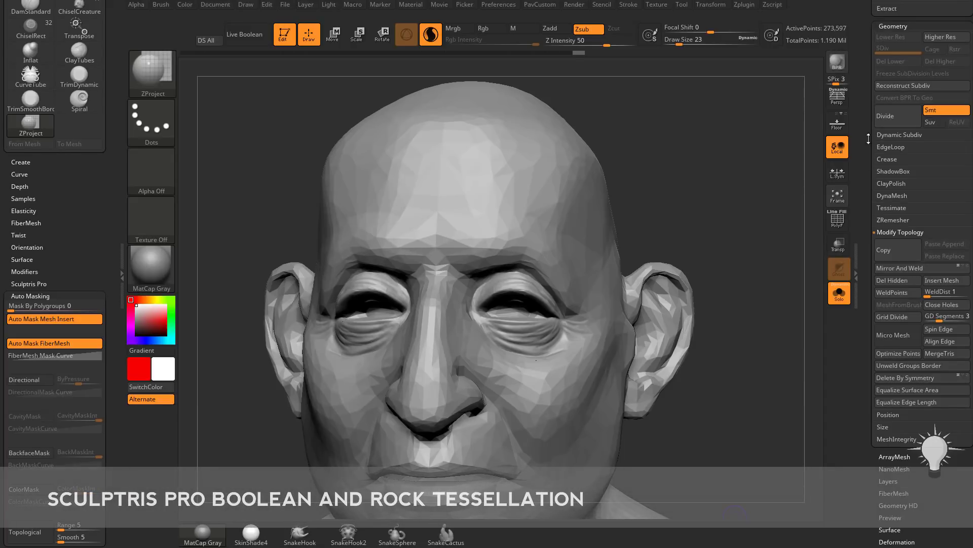
- Exit Edit mode on the head model and clear it from the canvas
drag(868, 139, 891, 361)
click(284, 34)
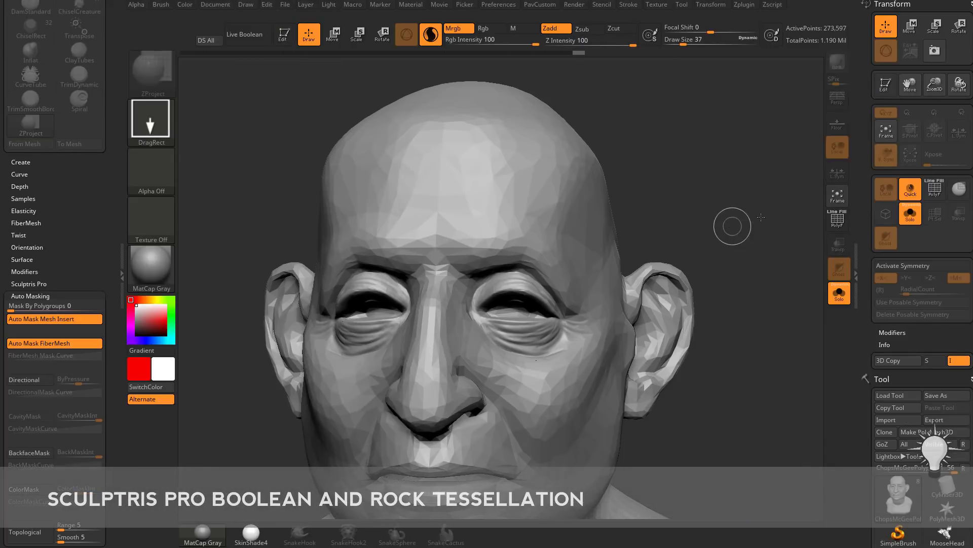
key(ctrl+n)
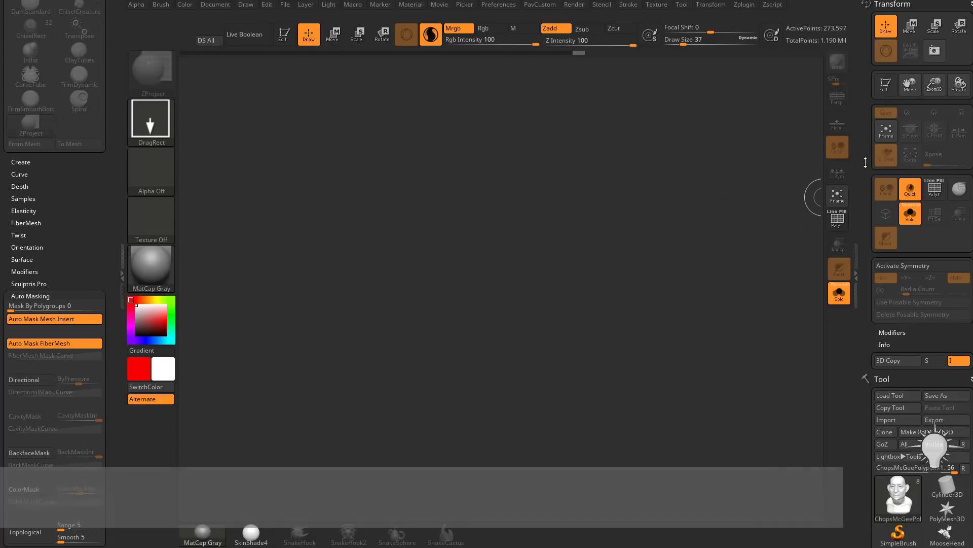
- Choose the Cube3D primitive, draw it on the empty canvas and enter Edit mode
click(969, 4)
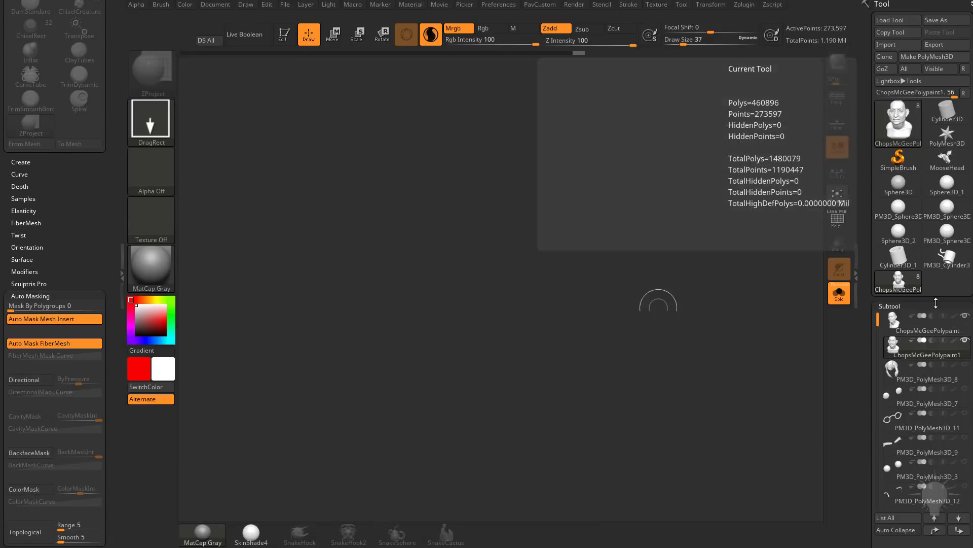
click(898, 121)
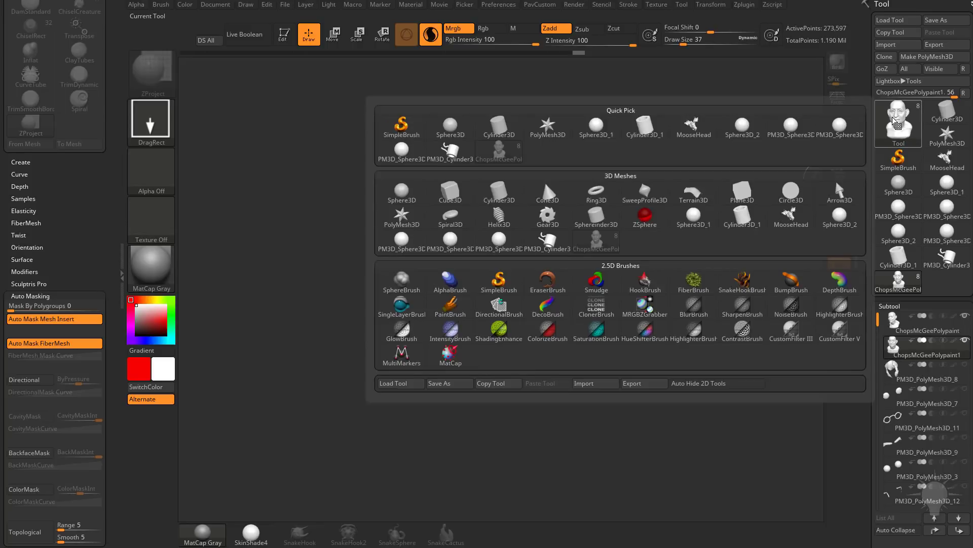
click(456, 191)
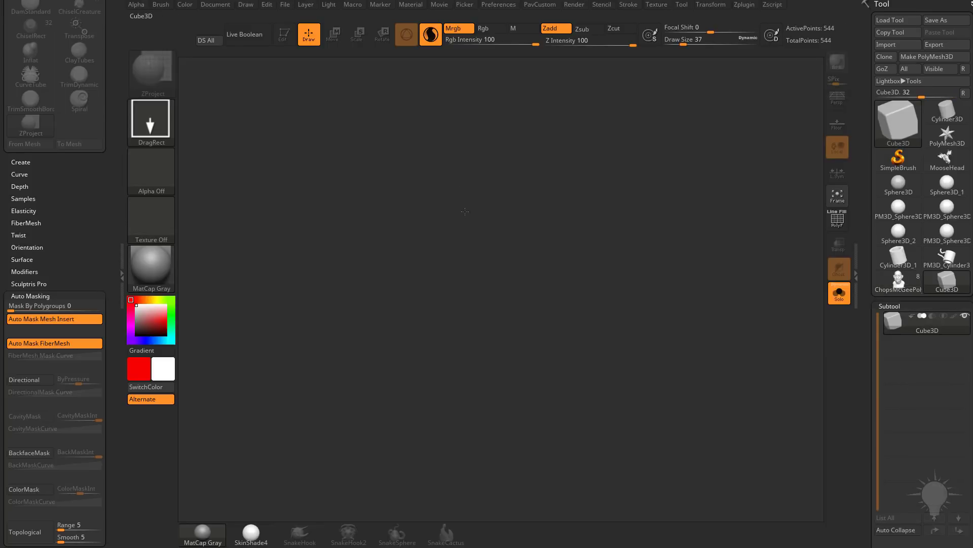
drag(439, 310, 487, 436)
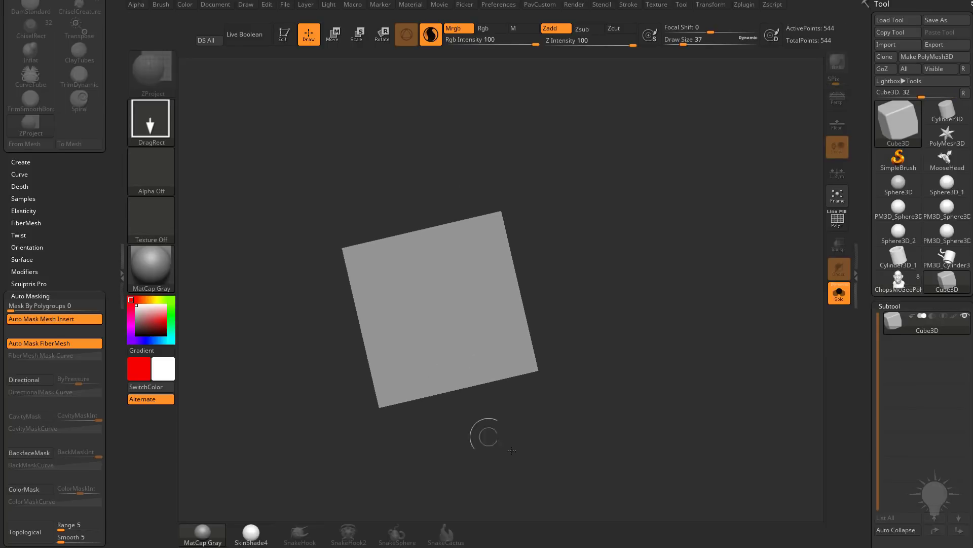
click(285, 34)
drag(695, 267, 700, 257)
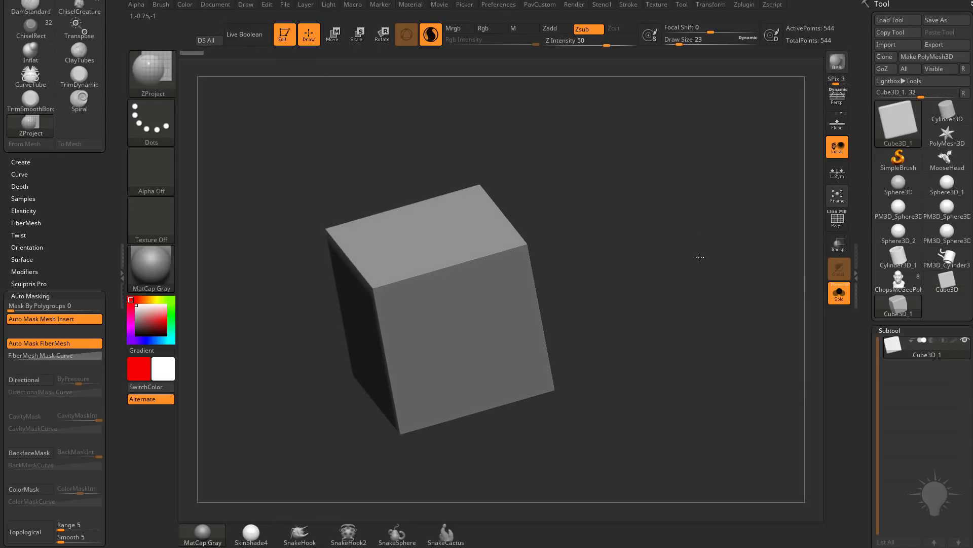
- Convert the cube to a PolyMesh3D, turn on its polyframe and duplicate it as a second subtool
click(934, 56)
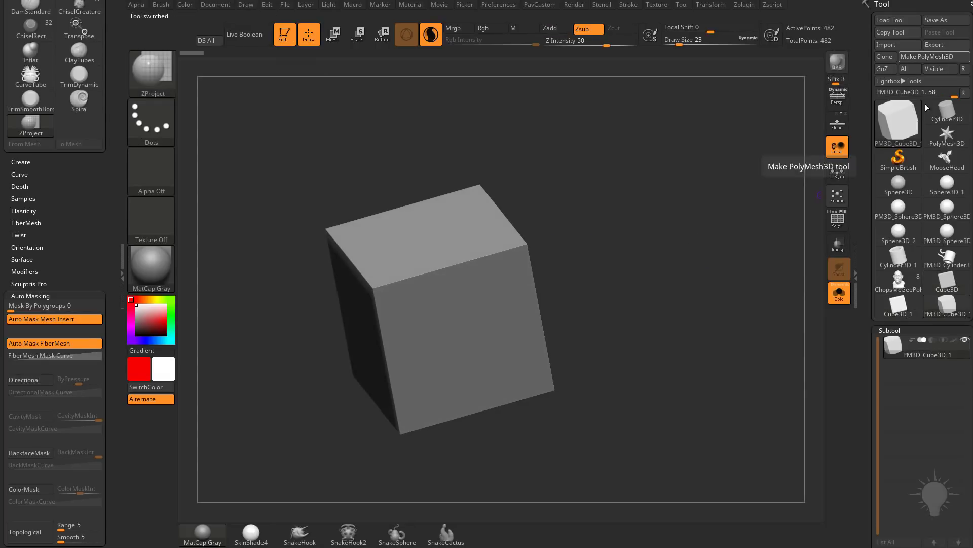
click(837, 219)
drag(813, 231, 812, 250)
drag(867, 289, 860, 232)
click(896, 376)
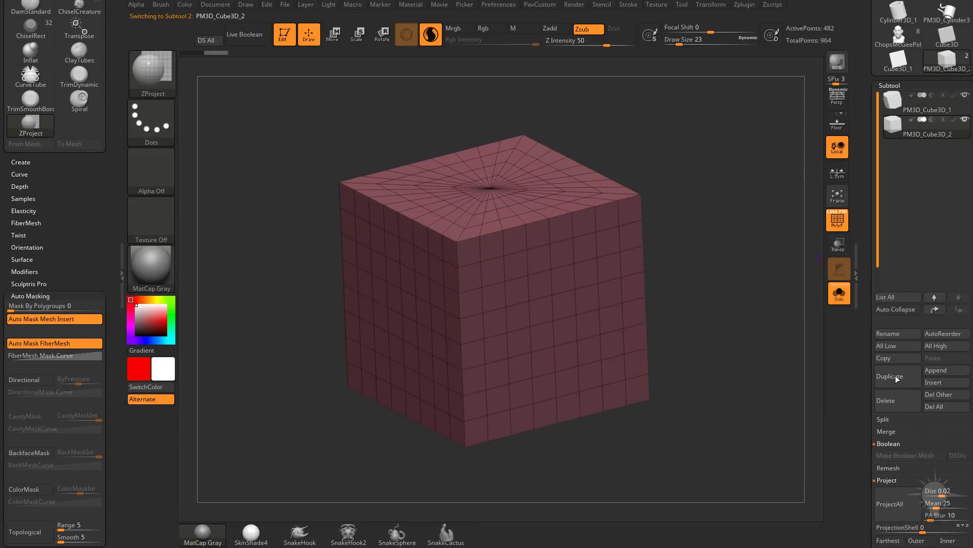
- Turn off Solo, enable ghost transparency and scale the duplicate cube down uniformly inside the original with the gizmo
drag(695, 221, 818, 203)
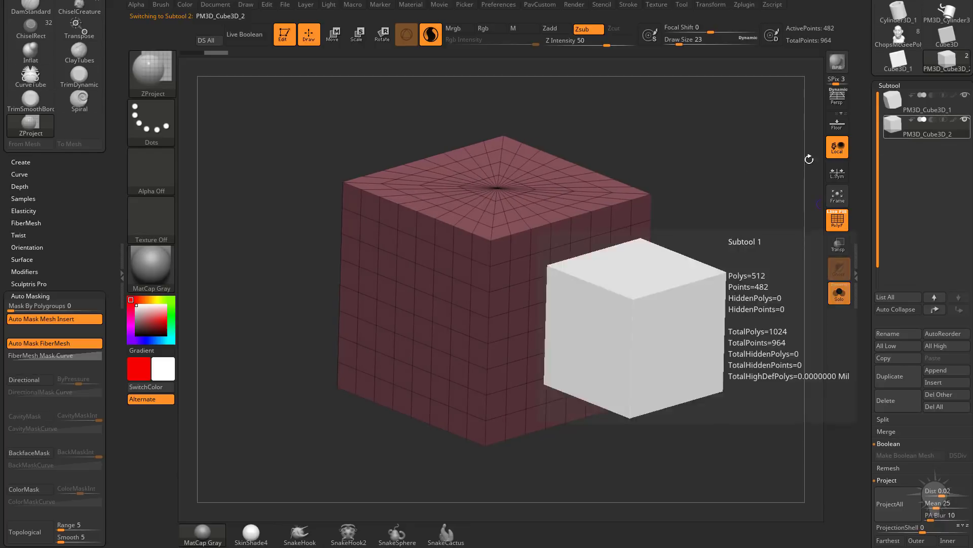
key(w)
alt+drag(693, 177, 648, 194)
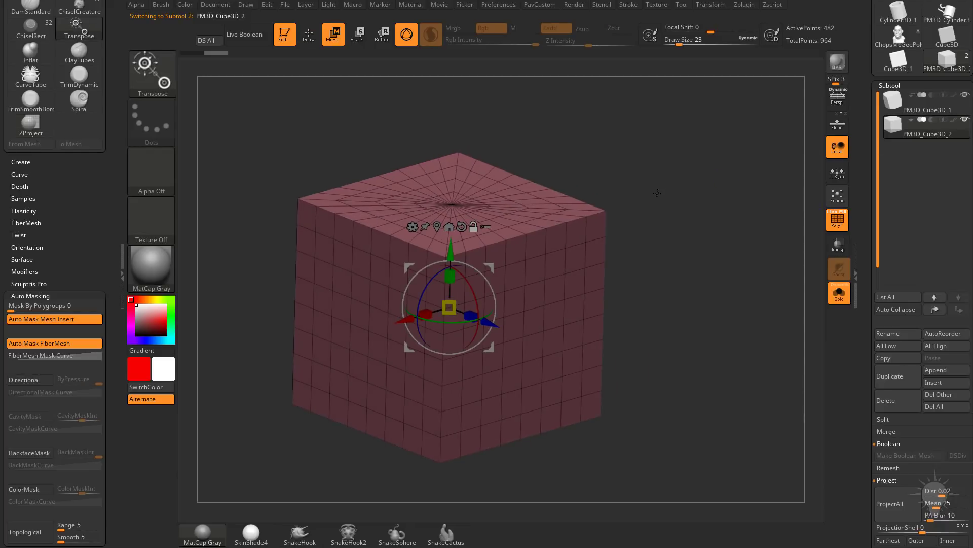
drag(451, 307, 399, 313)
click(839, 293)
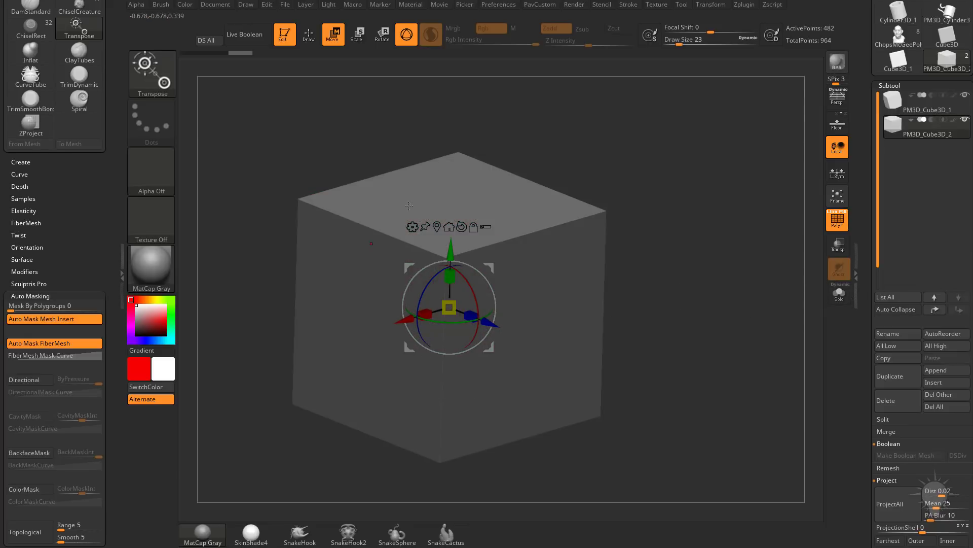
click(838, 246)
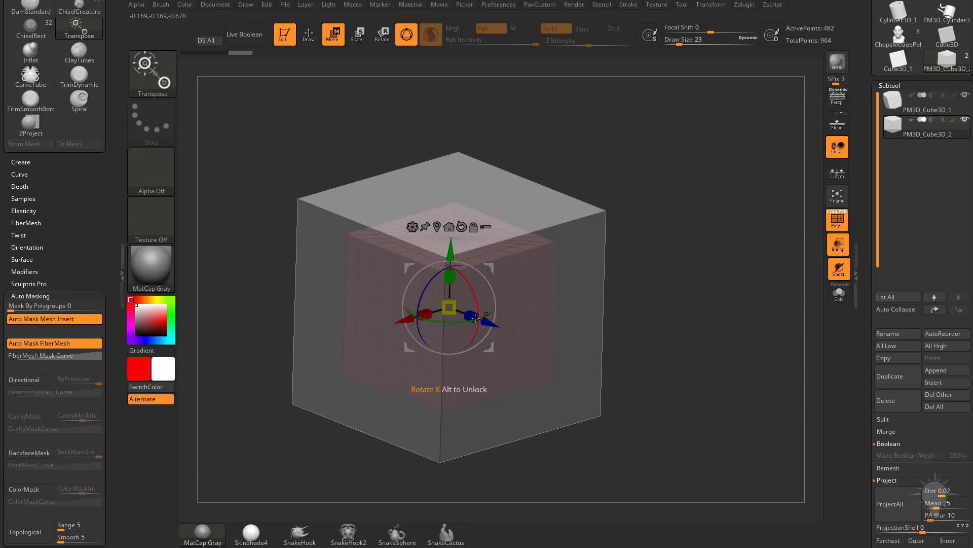
drag(477, 303, 424, 306)
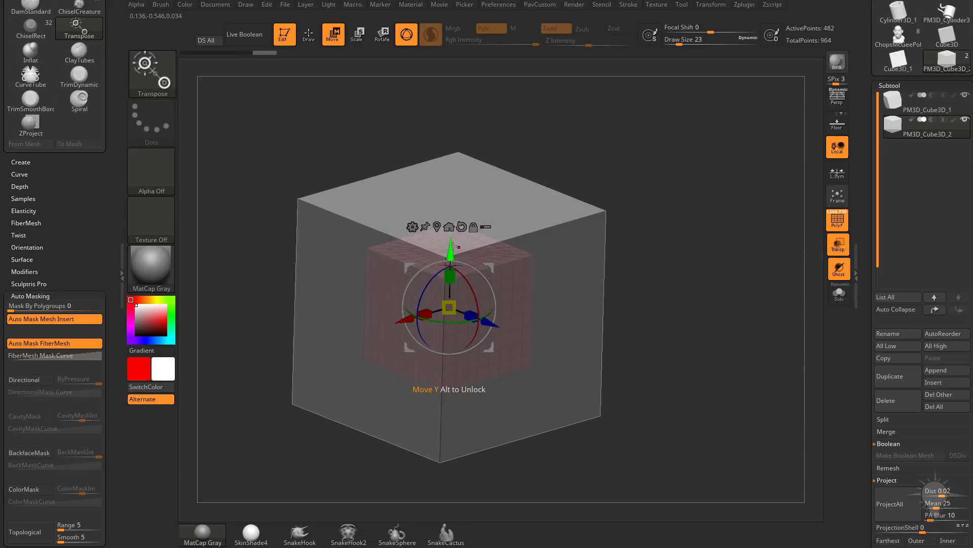
- Move the small cube up along Y until it protrudes through the large cube's top face, and turn off transparency
drag(450, 251, 451, 166)
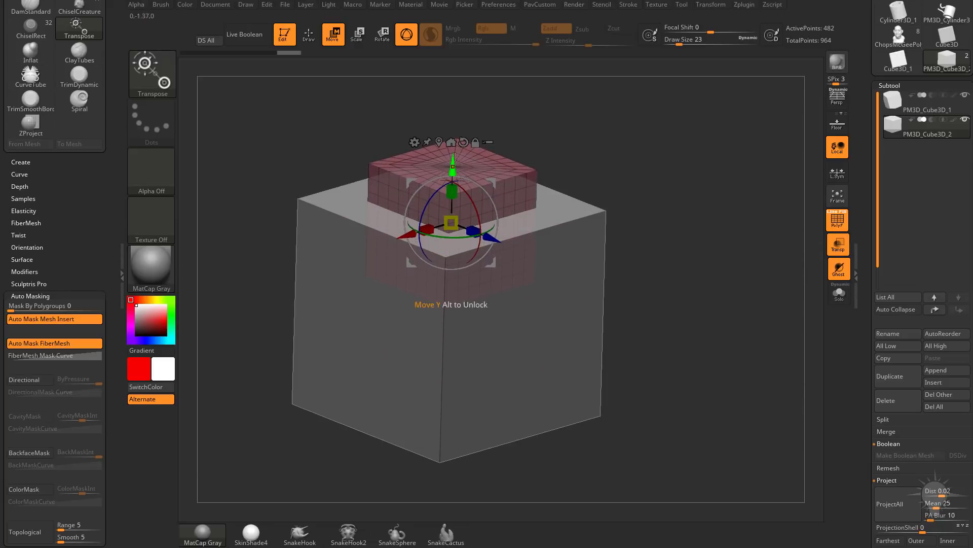
drag(655, 216, 690, 230)
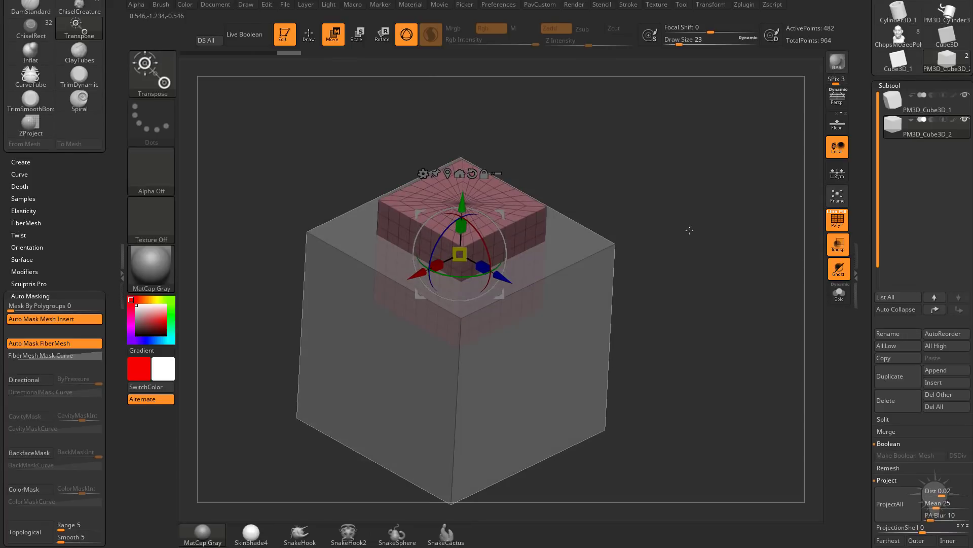
click(837, 245)
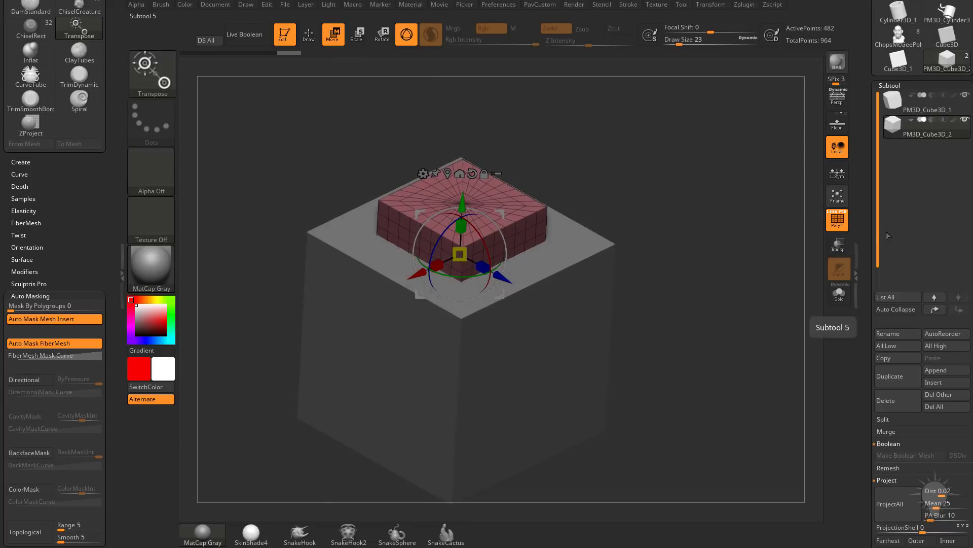
drag(626, 196, 623, 176)
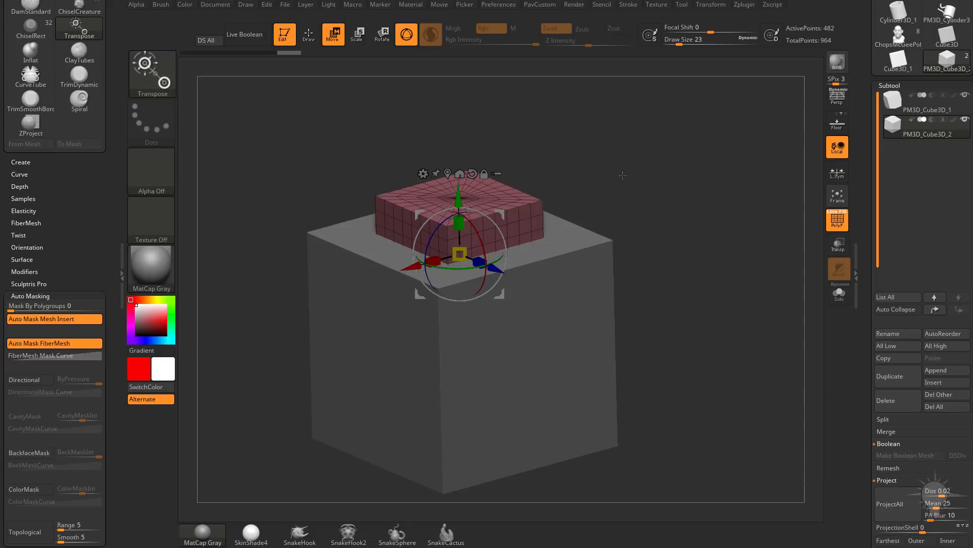
- Set the small cube subtool to subtraction and preview the cut with Live Boolean on and the polyframe off
click(935, 120)
click(248, 35)
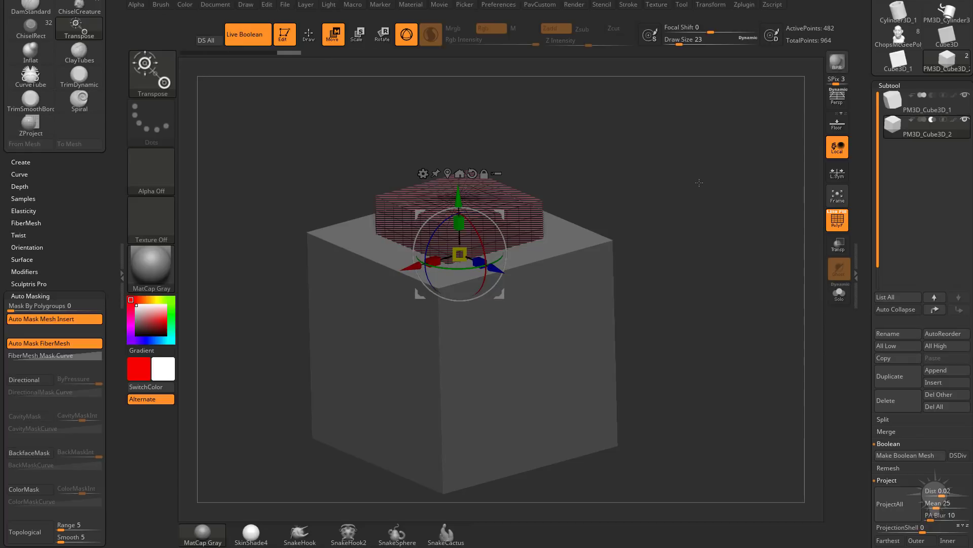
click(842, 223)
drag(703, 211, 700, 222)
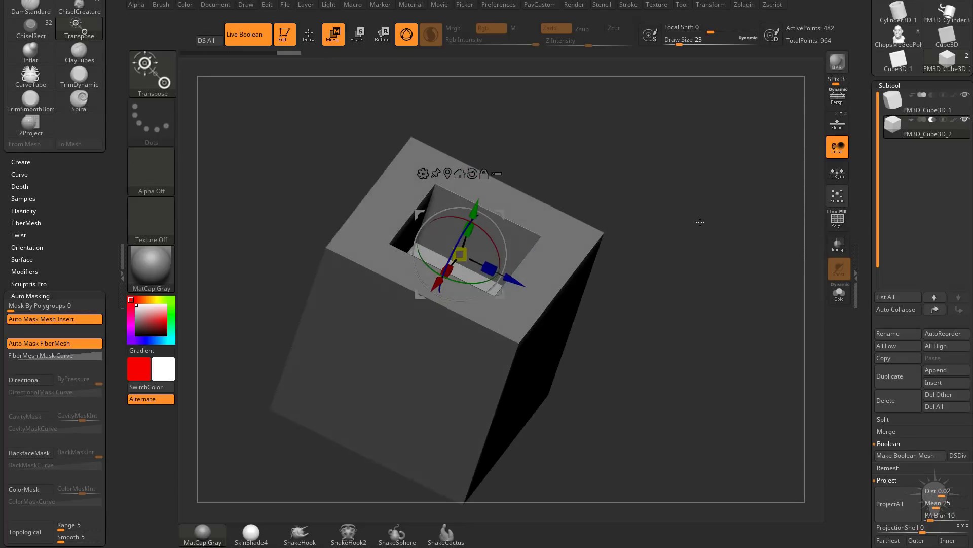
drag(508, 279, 536, 289)
key(ctrl+z)
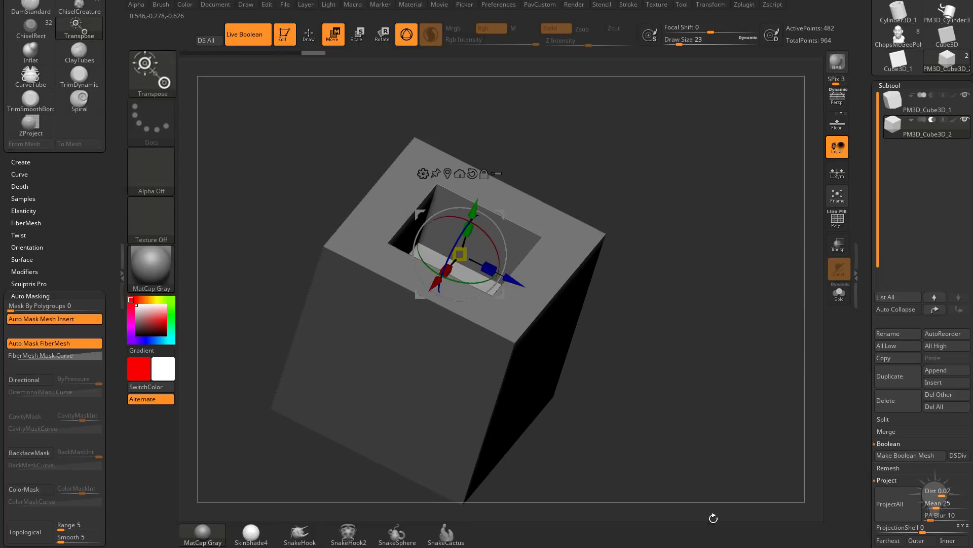
- Switch to the browser and look through the YouTube channel's playlists for the ZB4 R8 What's New series
key(alt+Tab)
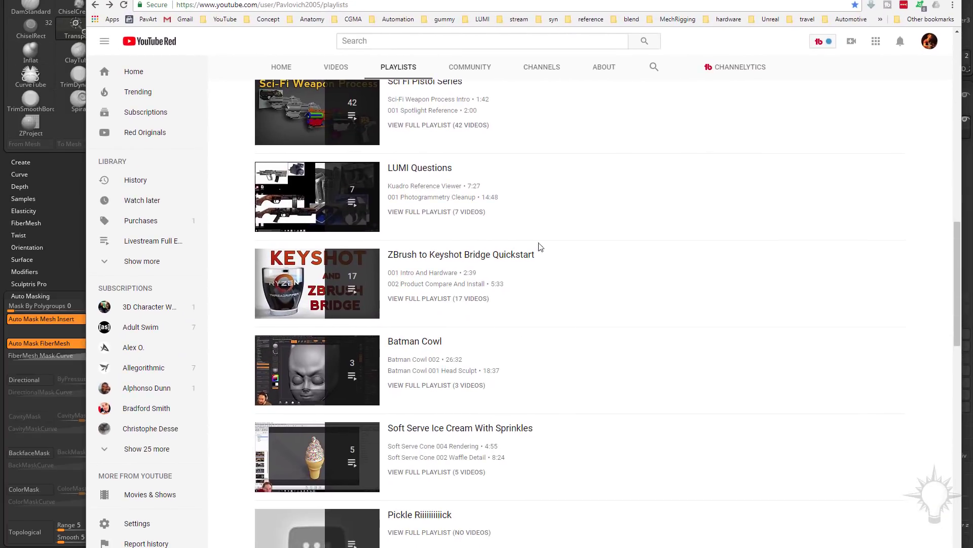
scroll(543, 279, up, 5)
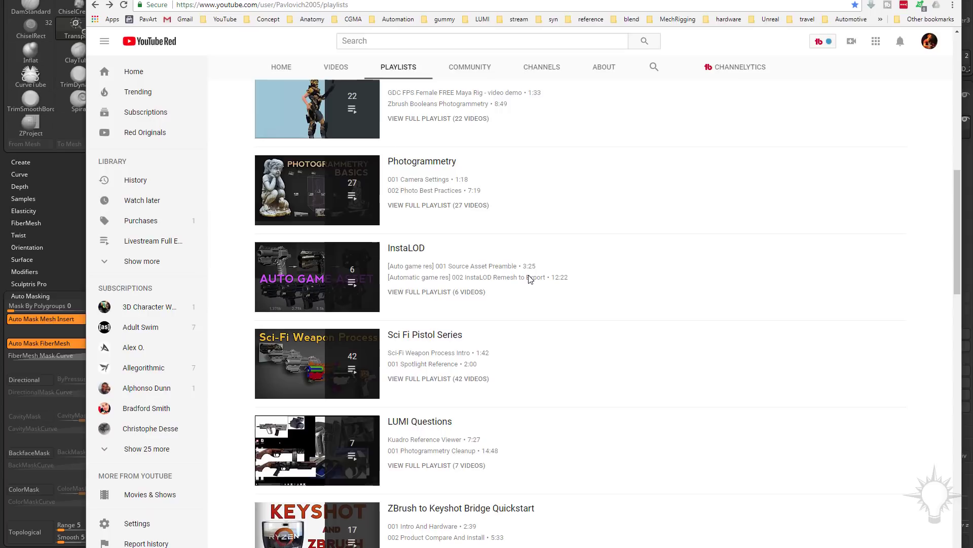
scroll(527, 279, up, 1)
scroll(528, 279, down, 5)
scroll(413, 212, up, 10)
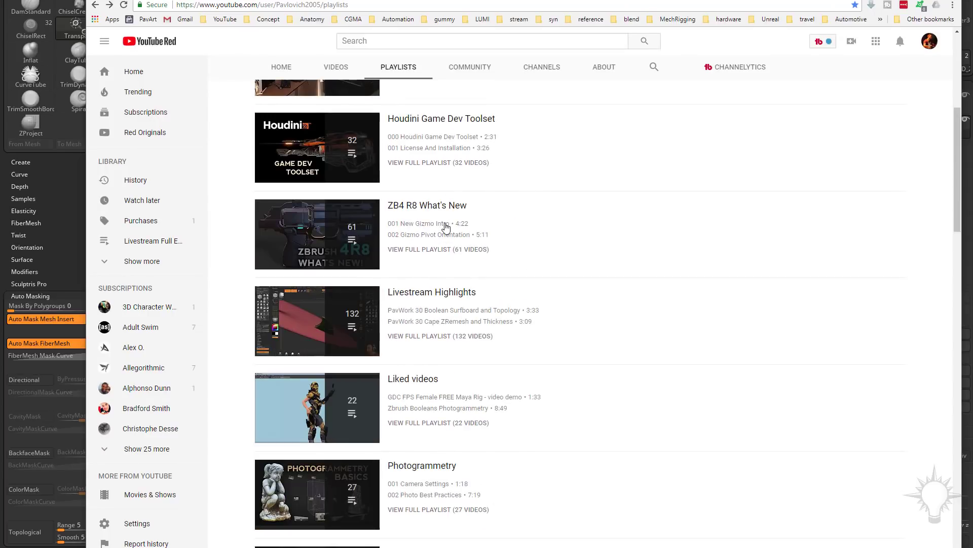
key(super+Down)
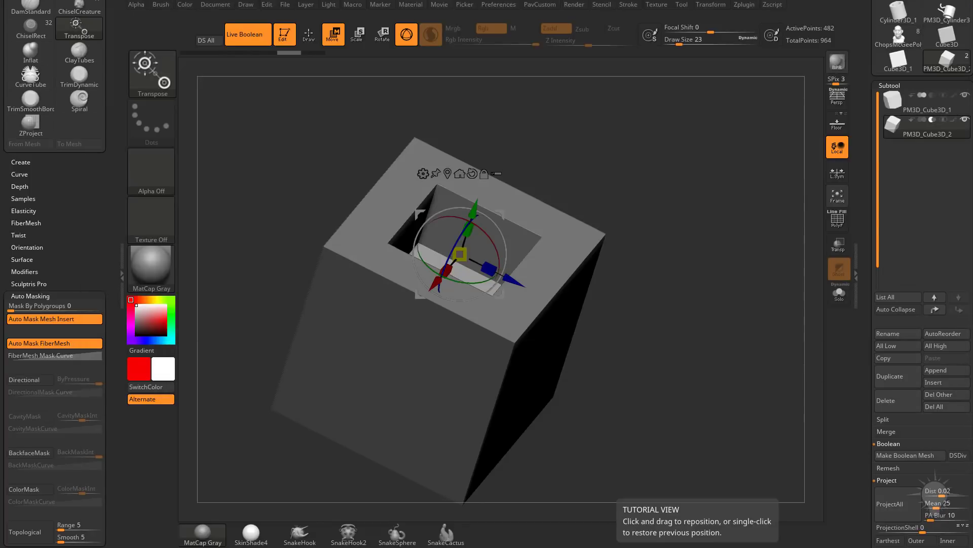
- Move the subtractive cube along Z past the large cube's side and stretch it along X to cut a full-width step
drag(502, 276, 563, 312)
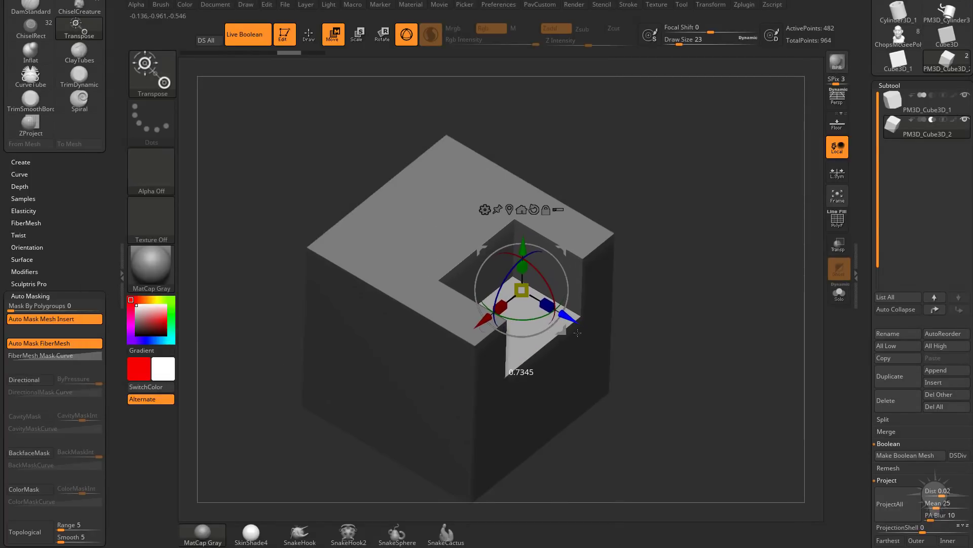
drag(691, 293, 625, 325)
drag(459, 303, 433, 319)
drag(660, 288, 669, 274)
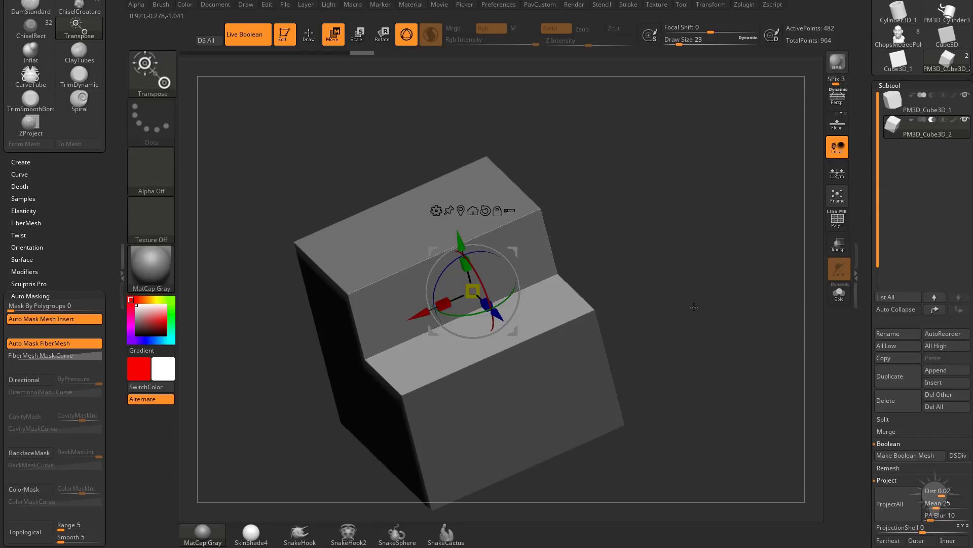
drag(694, 306, 697, 317)
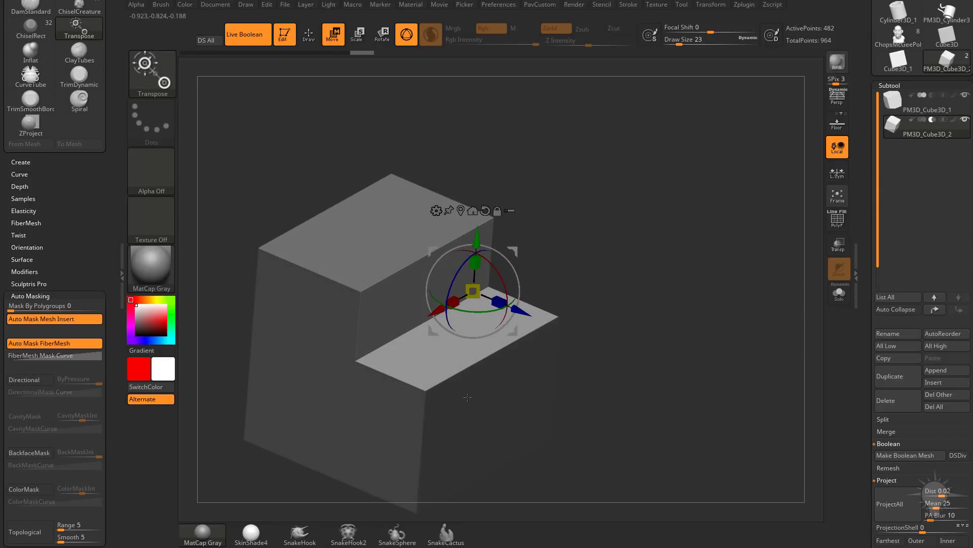
- Generate the Boolean mesh from the two cubes and open the resulting UMesh tool with its polyframe shown
scroll(877, 280, down, 3)
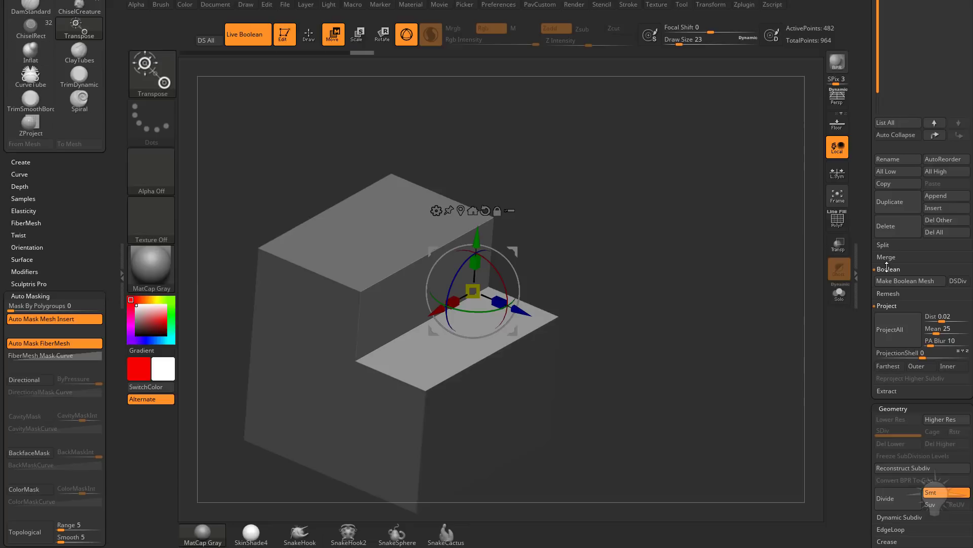
click(919, 282)
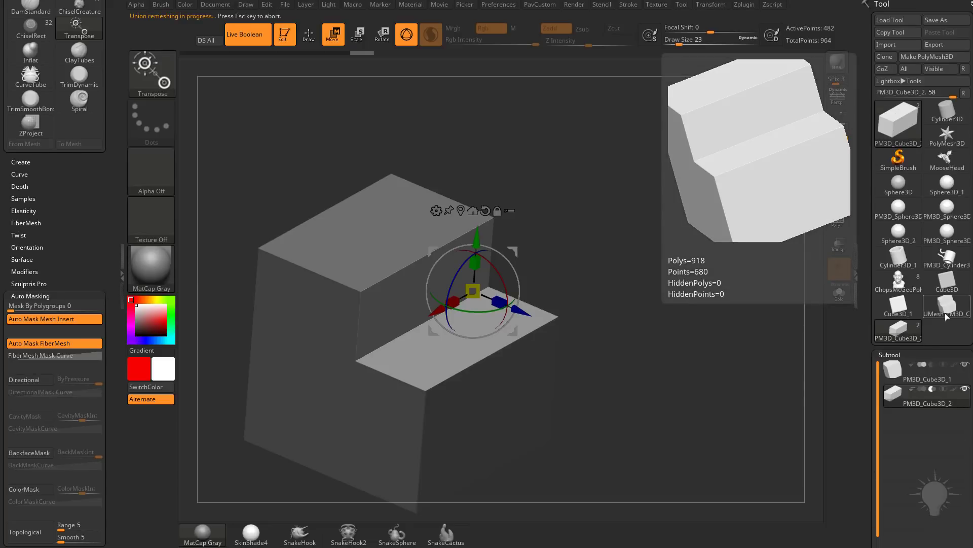
click(947, 316)
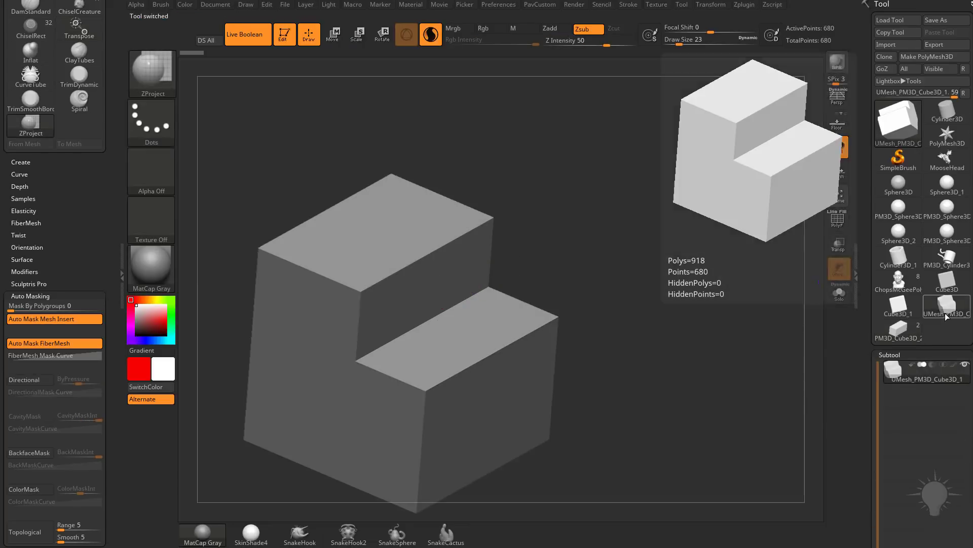
click(834, 224)
drag(720, 221, 715, 258)
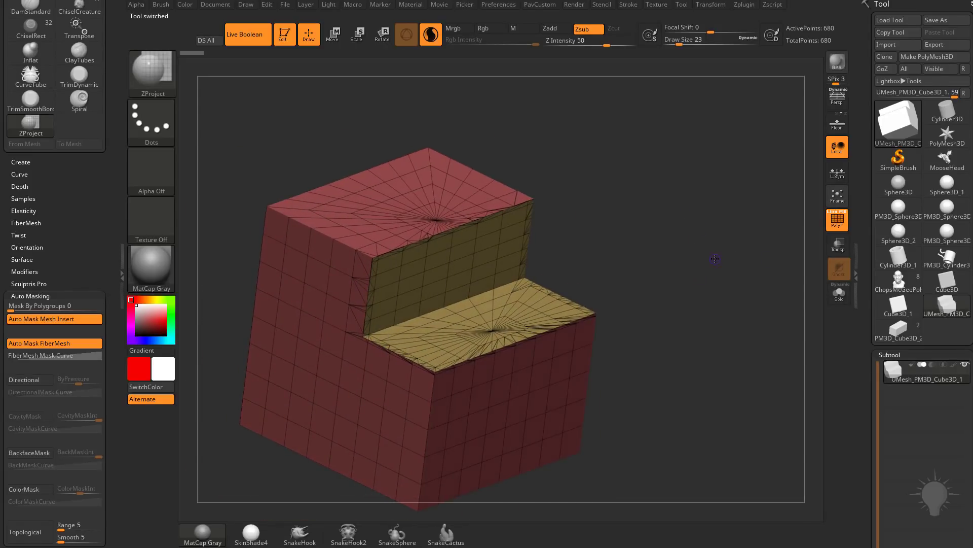
- Examine the 3D Print Hub plugin's import and export options and the topology along the Boolean mesh's cut
click(748, 6)
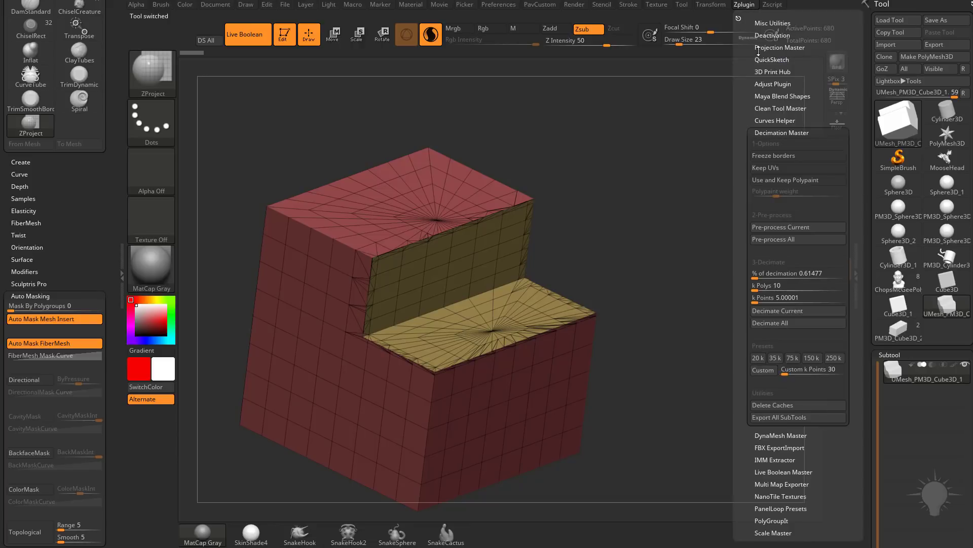
click(774, 72)
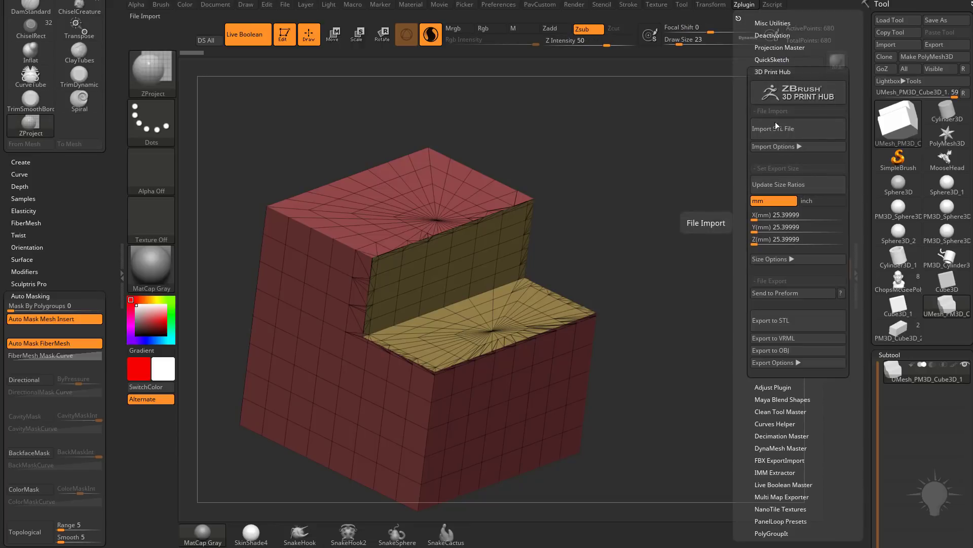
click(780, 73)
drag(648, 191, 488, 285)
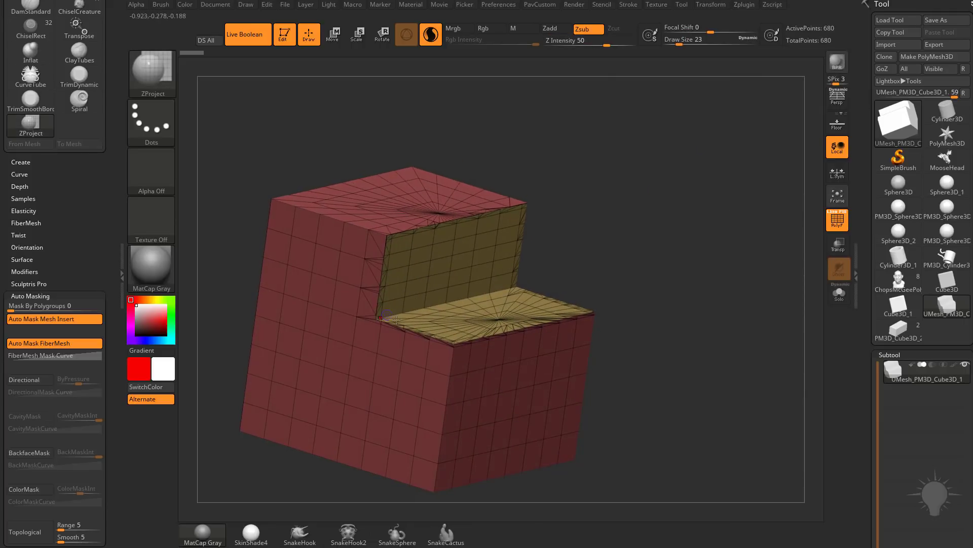
- Hide the polyframe on the stepped Boolean mesh
drag(396, 320, 448, 235)
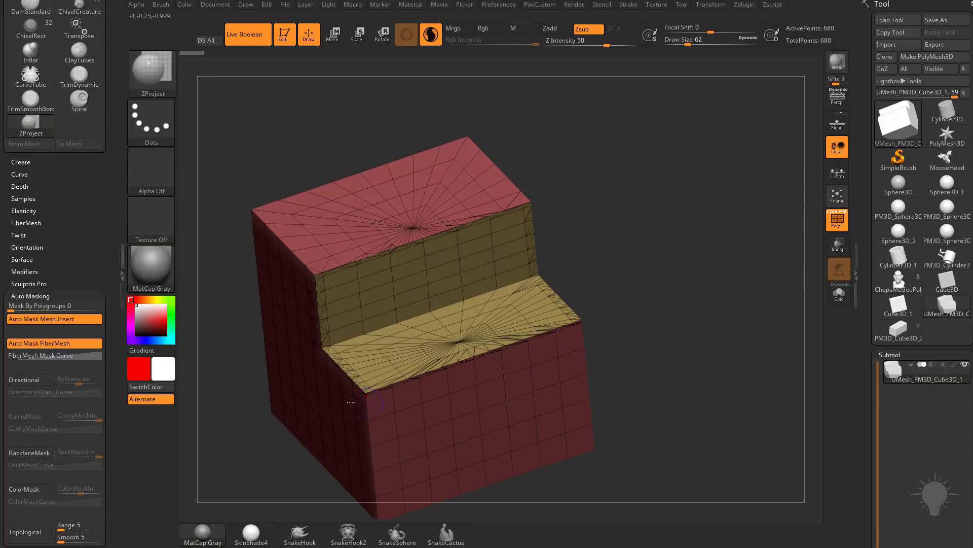
drag(573, 198, 629, 239)
drag(678, 178, 677, 165)
key(shift+f)
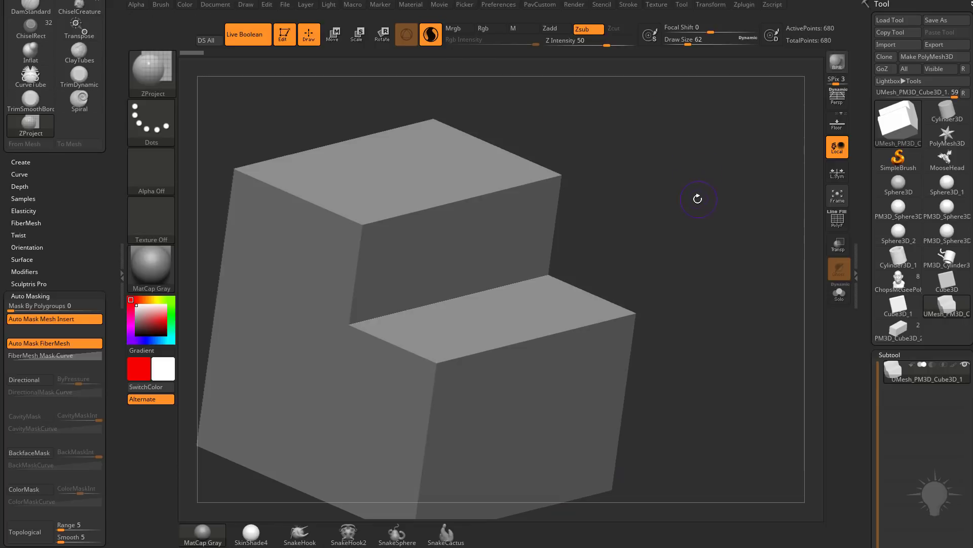
- Trim the upper edge of the step with the TrimDynamic brush at draw size 90
key(b)
key(t)
key(d)
alt+drag(682, 165, 705, 191)
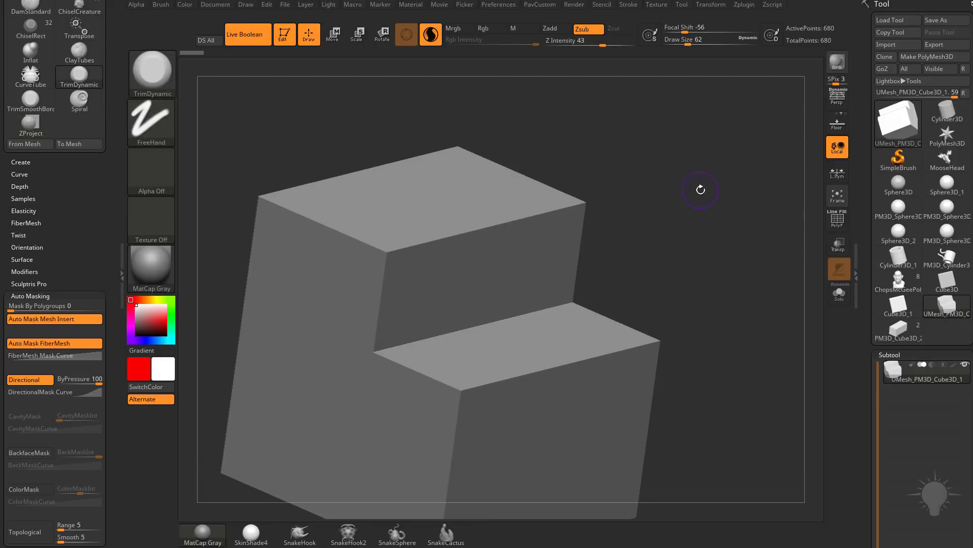
key(b)
key(t)
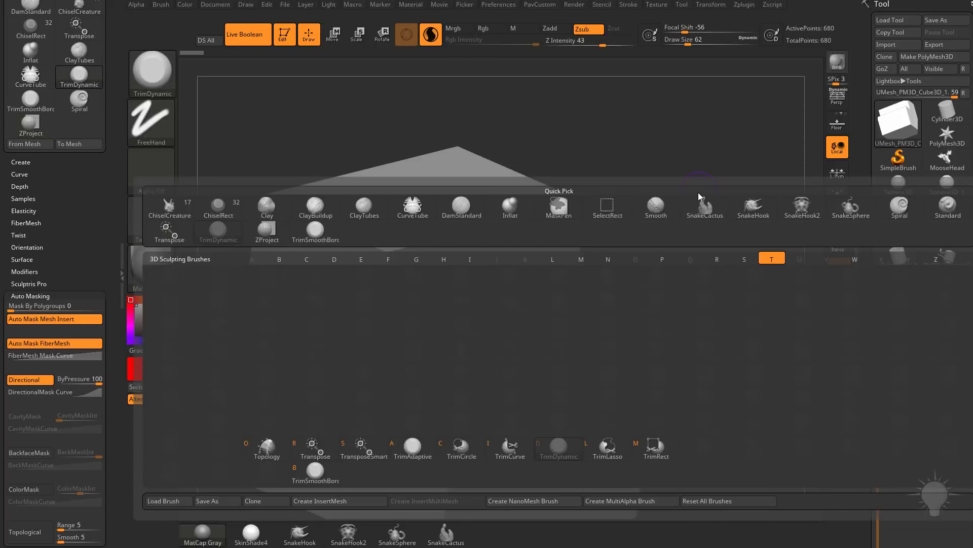
key(d)
mouse_move(681, 166)
mouse_down()
mouse_move(712, 182)
mouse_move(698, 197)
mouse_up()
key(s)
mouse_move(399, 309)
mouse_down()
mouse_move(513, 261)
mouse_move(355, 325)
mouse_move(343, 348)
mouse_up()
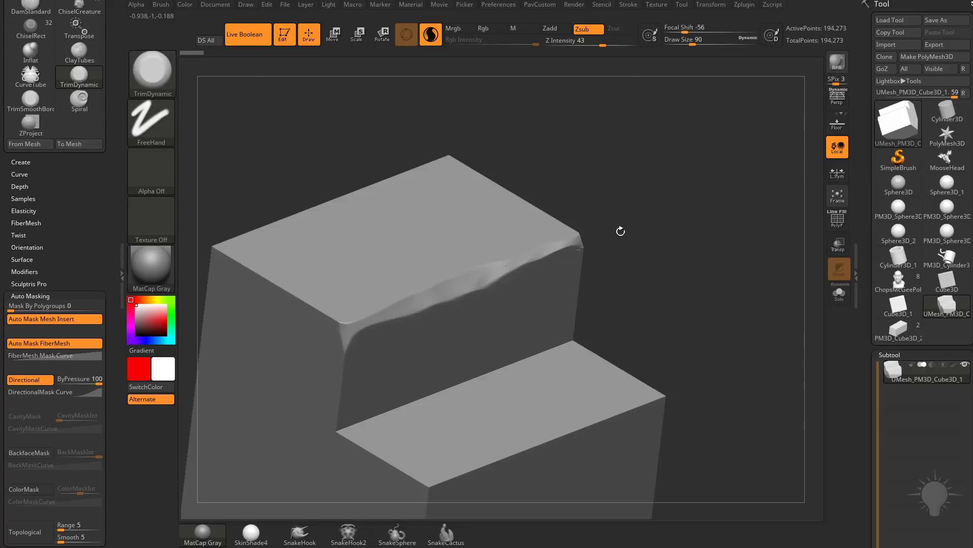
- Polish the trimmed upper edge with the hPolish brush
key(b)
key(h)
key(p)
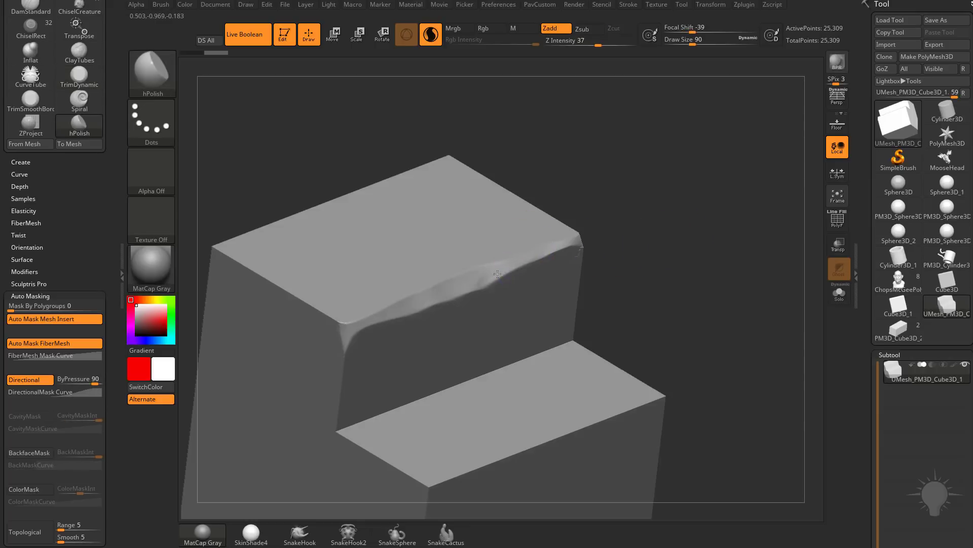
mouse_move(488, 281)
mouse_down()
mouse_move(563, 246)
mouse_move(527, 263)
mouse_move(503, 240)
mouse_up()
- Show the polyframe and examine the topology along the polished upper edge
key(shift+f)
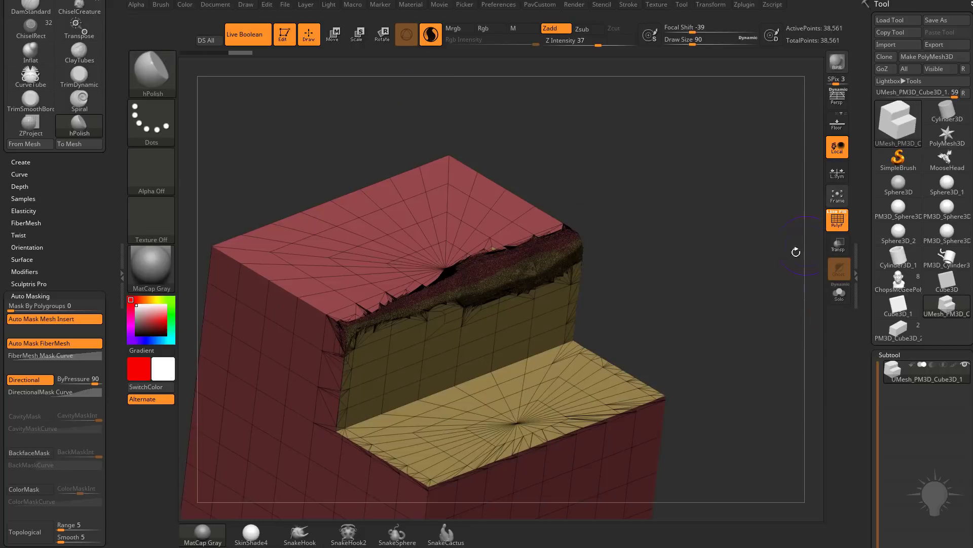
drag(795, 250, 706, 292)
drag(735, 243, 704, 275)
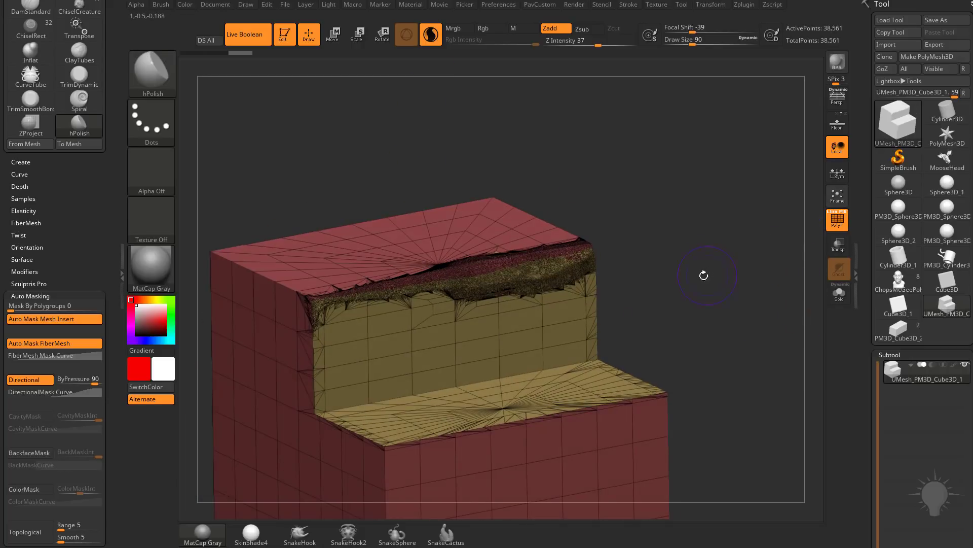
drag(631, 233, 676, 256)
- Undo the trimming and polishing of the upper edge and hide the polyframe
key(ctrl+z)
key(ctrl+z)
key(shift+f)
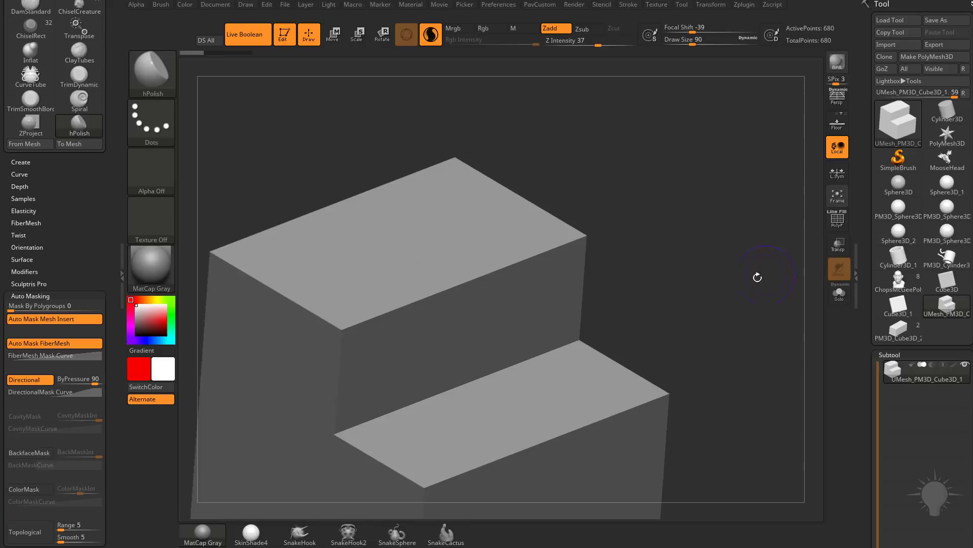
- Turn off Sculptris Pro and trim the lower step's front edge with TrimDynamic at draw size 167
alt+drag(741, 322, 741, 278)
key(b)
key(t)
key(d)
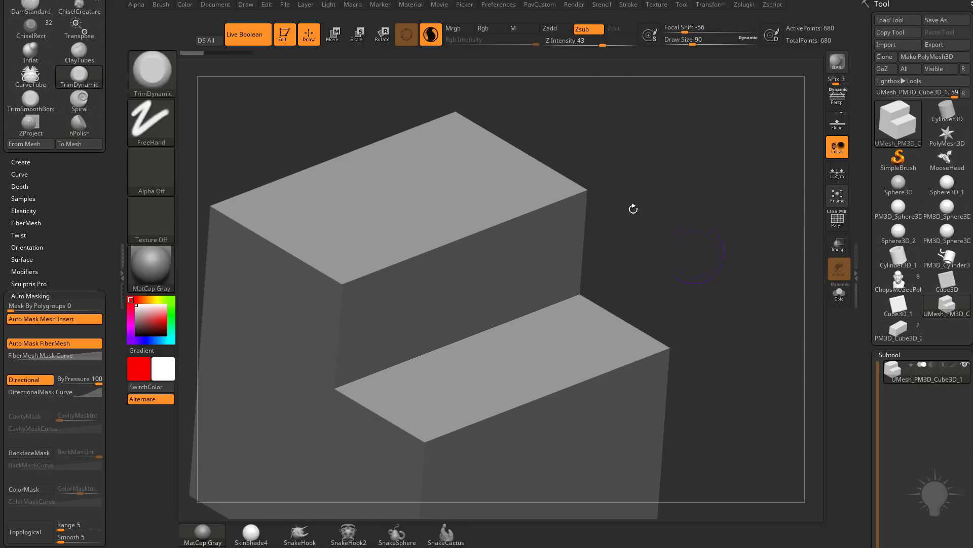
click(434, 40)
drag(640, 213, 659, 248)
key(s)
mouse_move(532, 382)
mouse_down()
mouse_move(654, 312)
mouse_move(411, 423)
mouse_move(665, 310)
mouse_up()
- Inspect the polyframe along the trimmed lower edge and undo the trim
click(835, 230)
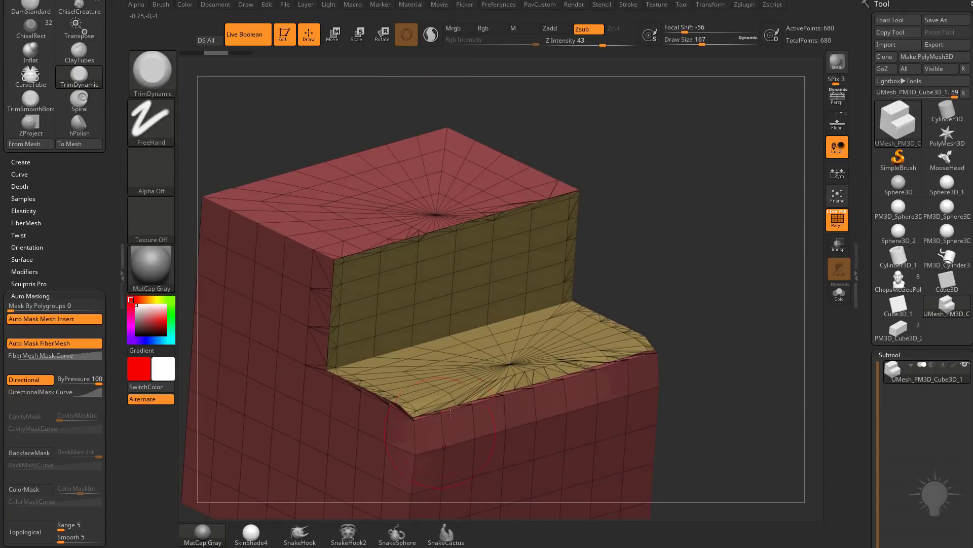
drag(727, 296, 707, 289)
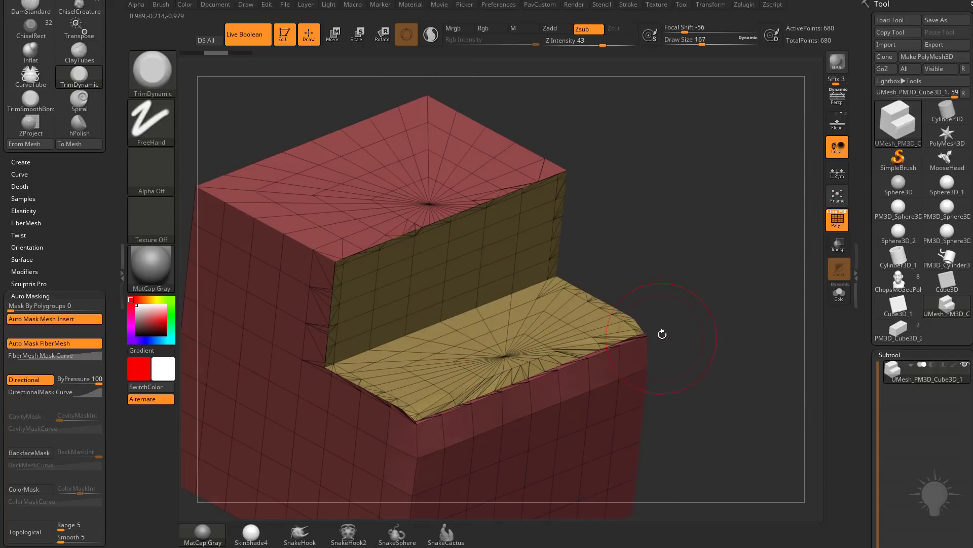
key(ctrl+z)
- Reduce the draw size to 116 and remesh the Boolean mesh with DynaMesh at resolution 288
key(bracketleft)
key(bracketleft)
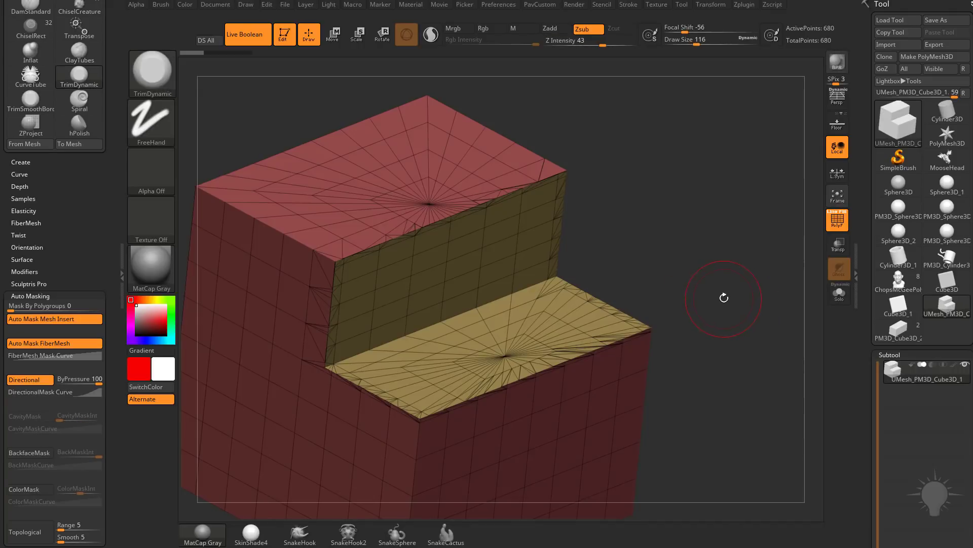
drag(866, 345, 863, 208)
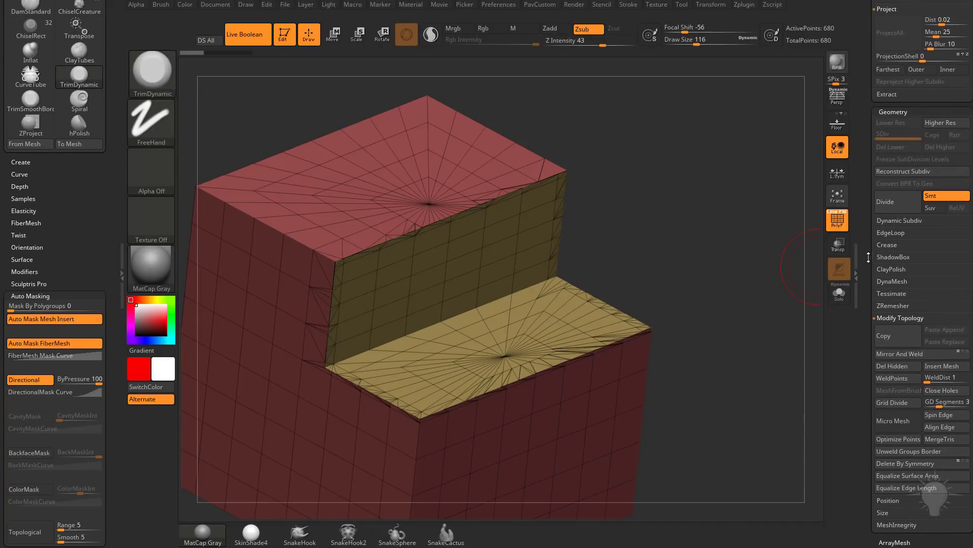
drag(865, 301, 867, 239)
click(889, 298)
click(893, 261)
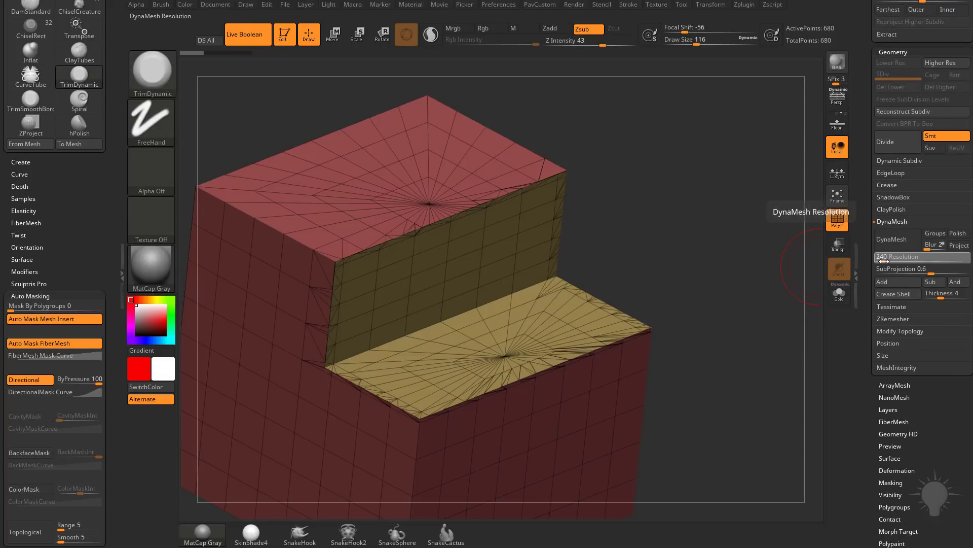
click(896, 258)
text(288)
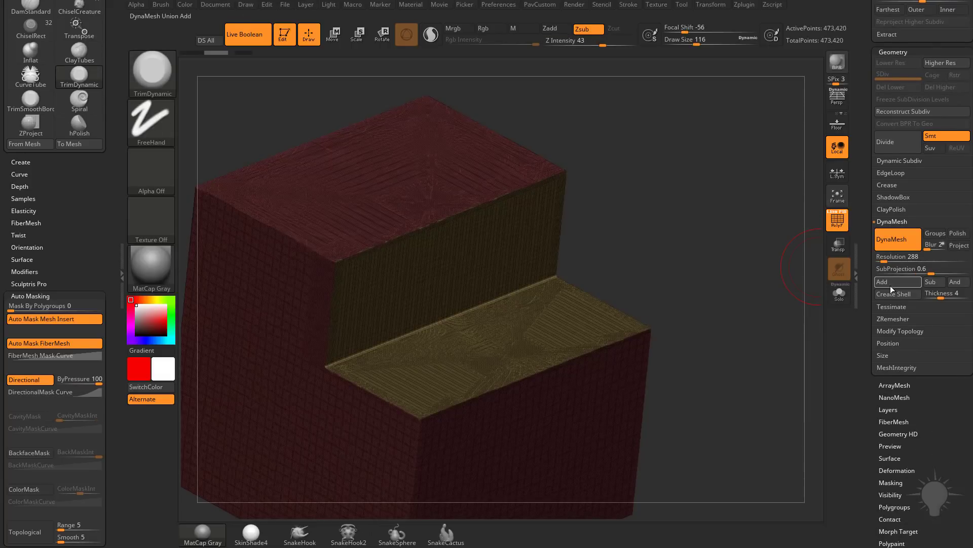
- Hide the polyframe on the remeshed block and check its clean edges
click(834, 222)
alt+drag(674, 264, 730, 294)
click(830, 225)
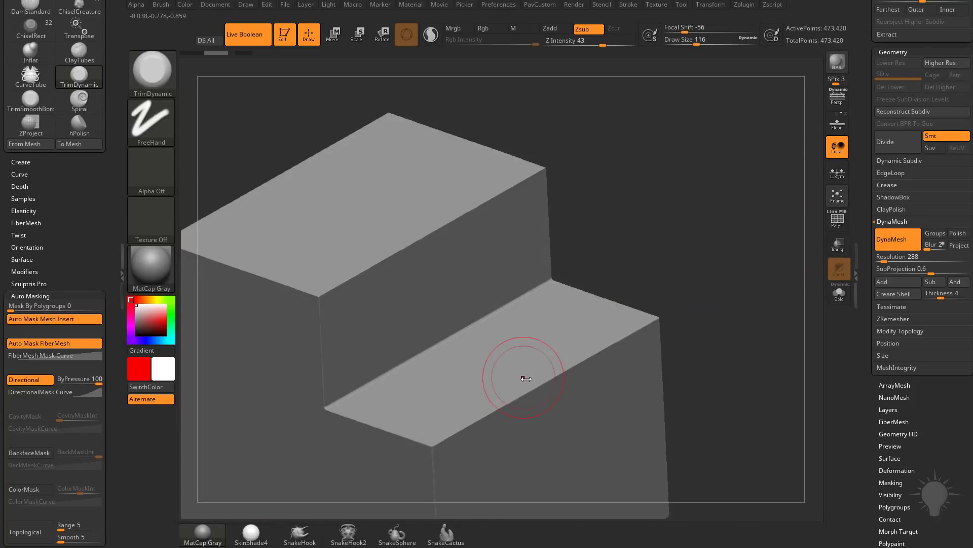
- Trim the lower step's front edge without Sculptris Pro at draw size 192 and undo the trim
drag(526, 379, 553, 380)
mouse_move(480, 422)
mouse_down()
mouse_move(645, 326)
mouse_move(452, 442)
mouse_move(762, 266)
mouse_up()
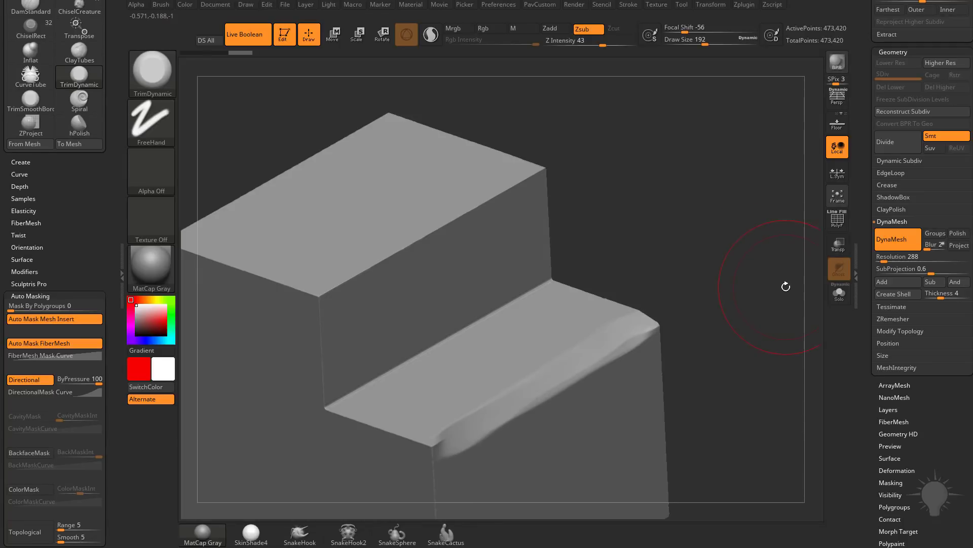
key(ctrl+z)
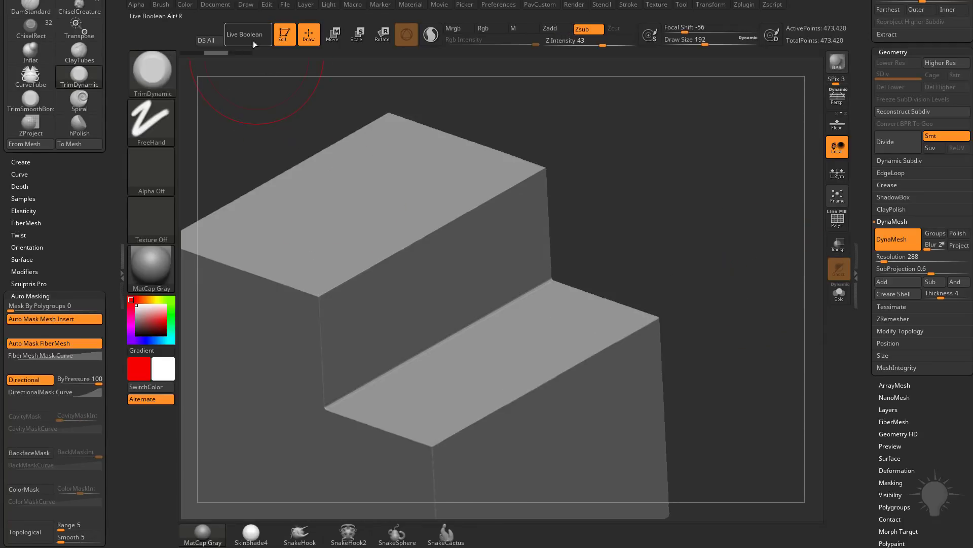
- Turn off Live Boolean and turn Sculptris Pro back on
click(253, 40)
alt+drag(712, 238, 716, 230)
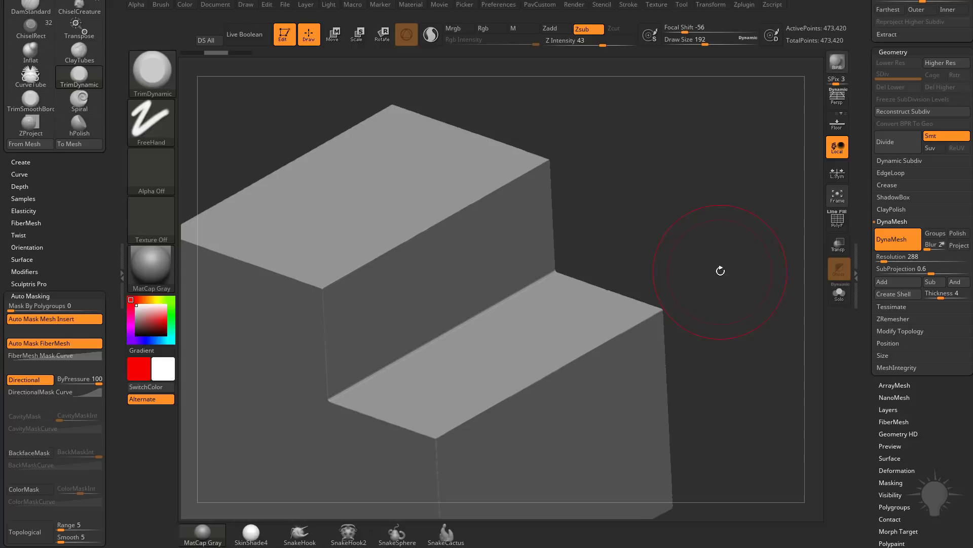
click(430, 43)
alt+drag(657, 232, 656, 198)
- Bevel the lower step's front edge from end to end with TrimDynamic, remeshing with DynaMesh between strokes
key(s)
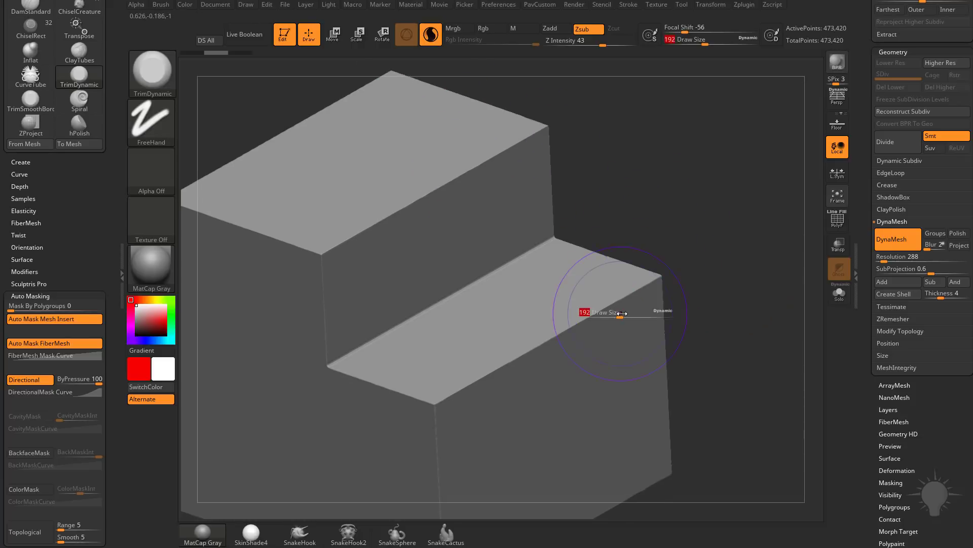
click(618, 315)
mouse_move(524, 352)
mouse_down()
mouse_move(640, 292)
mouse_move(471, 385)
mouse_move(654, 284)
mouse_up()
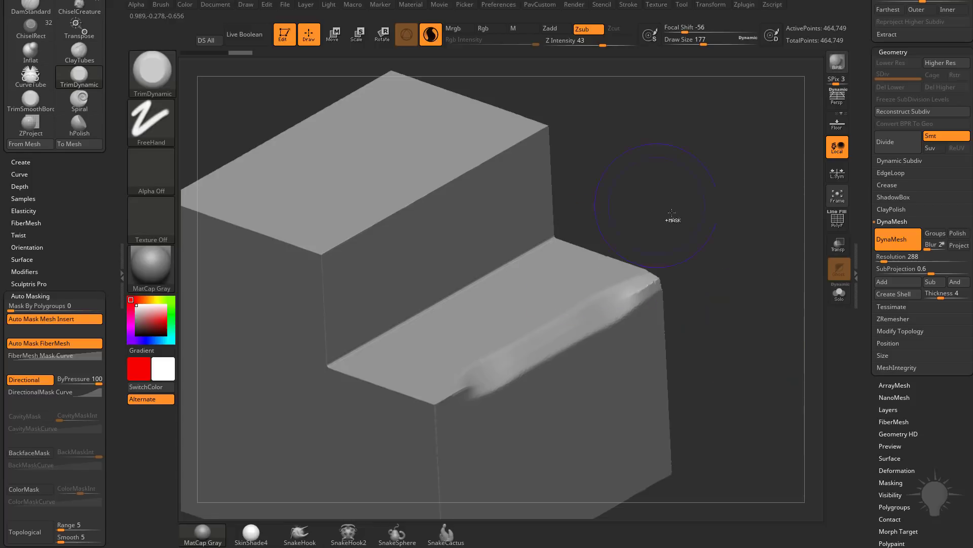
ctrl+drag(705, 176, 745, 394)
drag(631, 301, 645, 288)
mouse_move(477, 372)
mouse_down()
mouse_move(430, 402)
mouse_move(440, 397)
mouse_up()
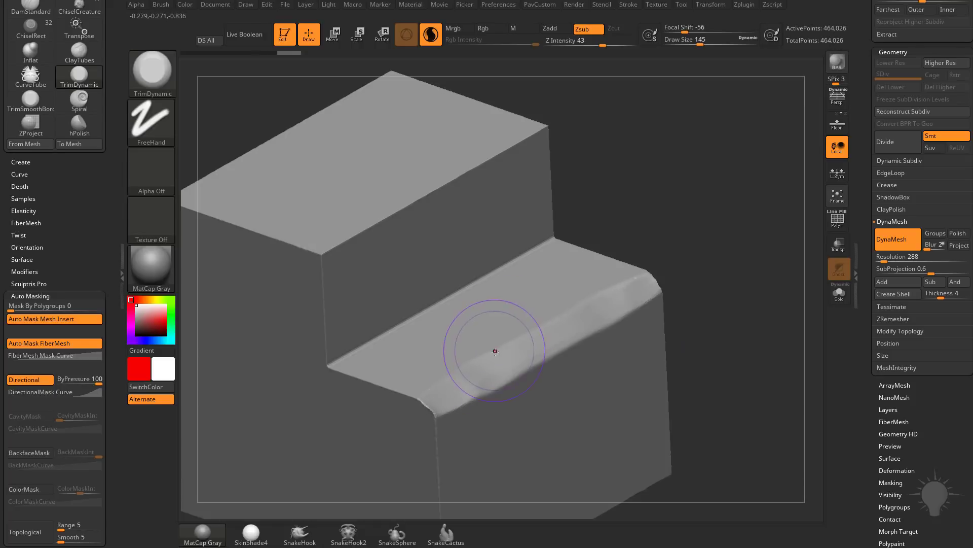
- Soften the upper block's edges and the step's inner corner with the Smooth brush at draw size 305
mouse_move(350, 253)
shift+mouse_down()
mouse_move(491, 169)
mouse_move(242, 227)
shift+mouse_up()
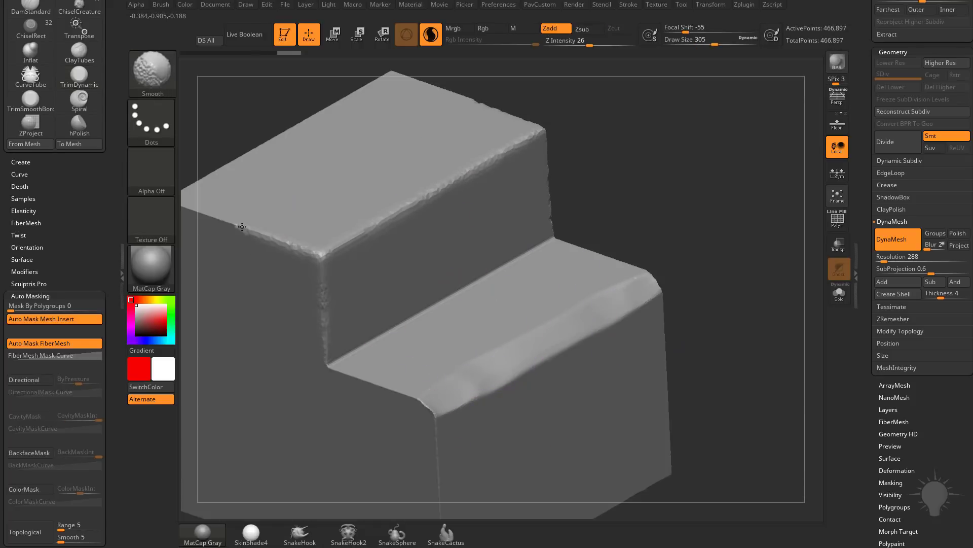
shift+drag(442, 203, 361, 350)
alt+drag(615, 142, 670, 193)
mouse_move(593, 199)
shift+mouse_down()
mouse_move(448, 144)
mouse_move(404, 145)
mouse_move(227, 252)
shift+mouse_up()
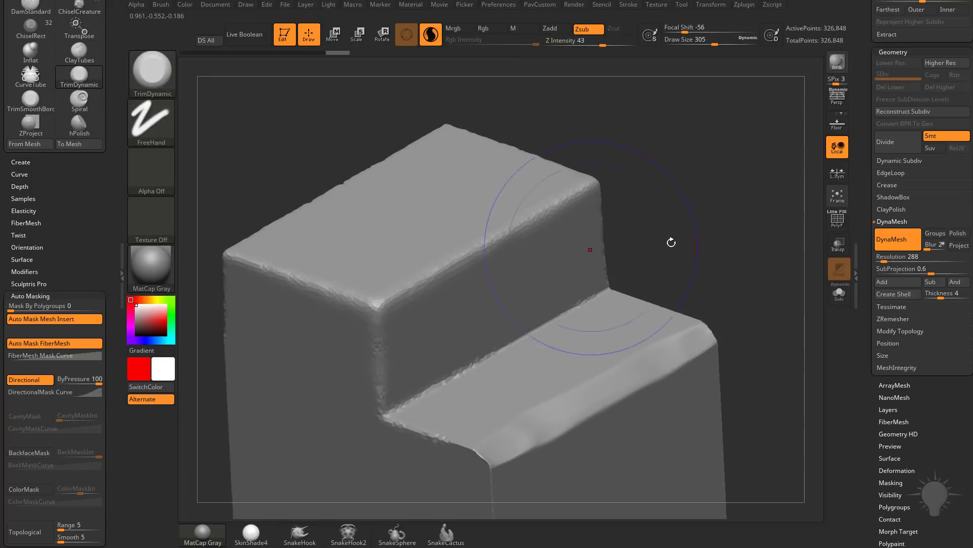
- Reduce the draw size to 108 and remesh the smoothed block with DynaMesh
key(s)
drag(664, 244, 645, 245)
alt+drag(668, 285, 678, 248)
ctrl+drag(713, 186, 768, 254)
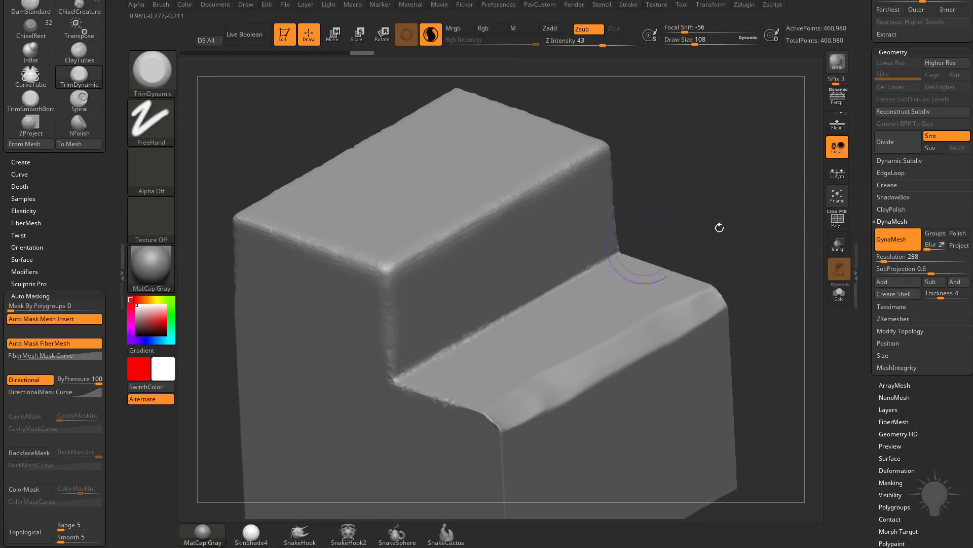
- Set the DynaMesh resolution to 80
click(881, 257)
text(104)
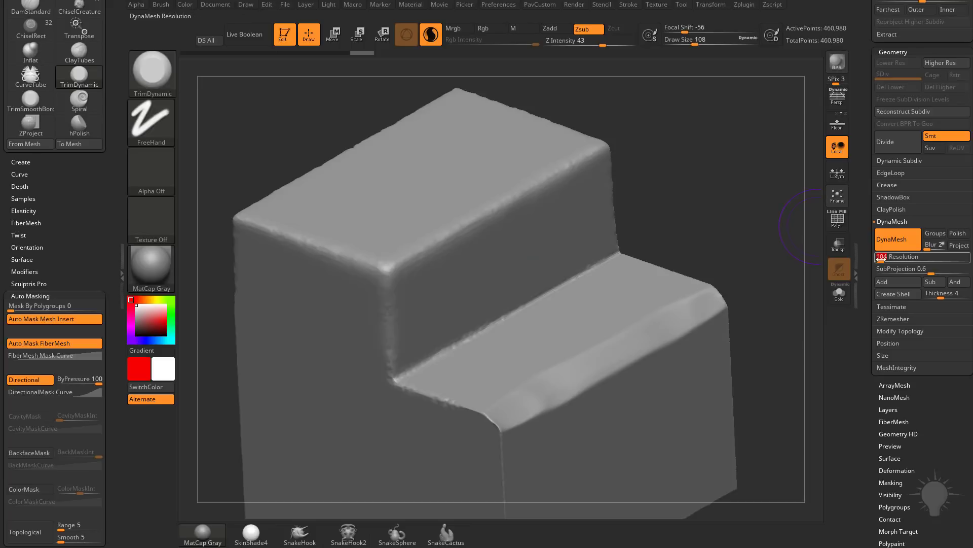
text(80)
key(Return)
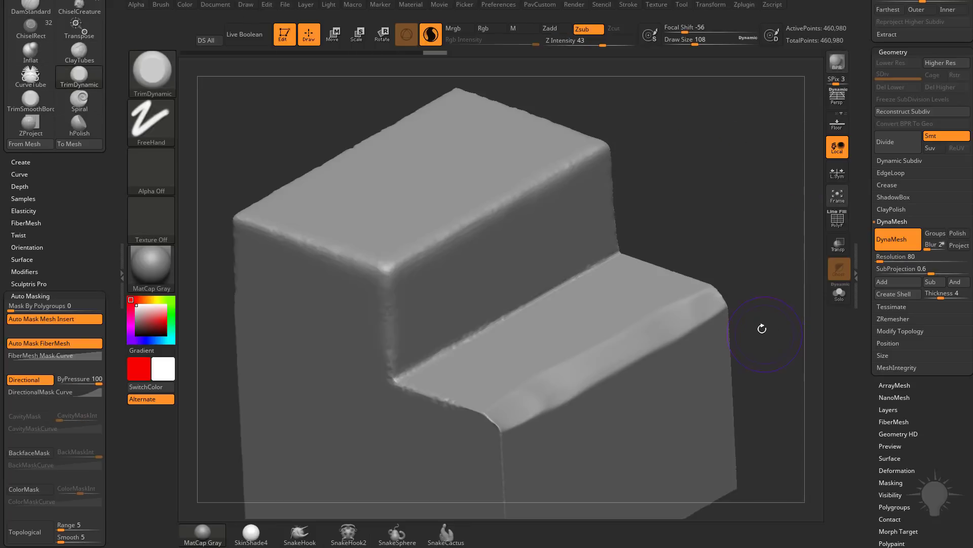
- Rework the bevelled front edge with TrimDynamic at draw size 44 with the polyframe shown, and hide the polyframe
click(824, 227)
key(shift)
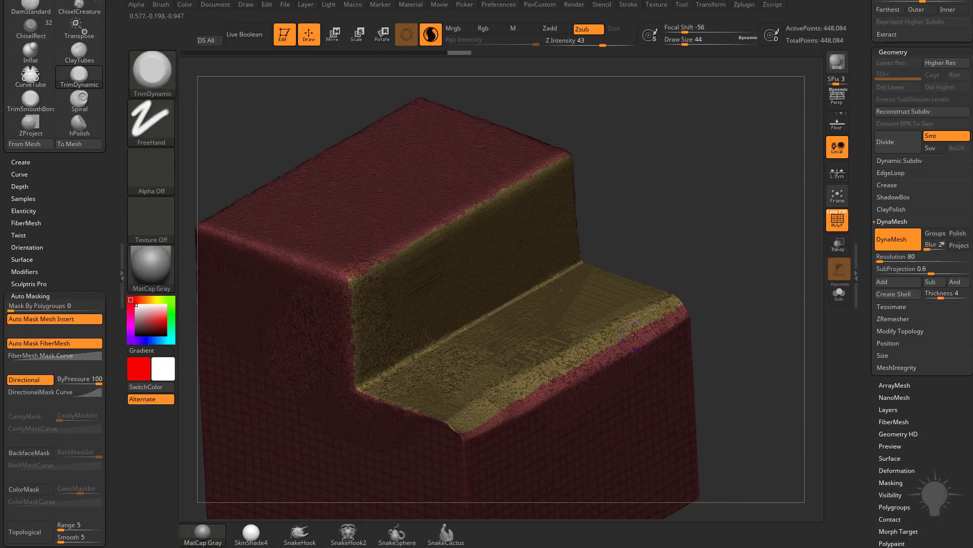
drag(635, 335, 572, 363)
click(836, 224)
- Sculpt looping strokes over the bevelled front edge with the Standard brush at draw size 18, remeshing with DynaMesh at resolution 80
key(s)
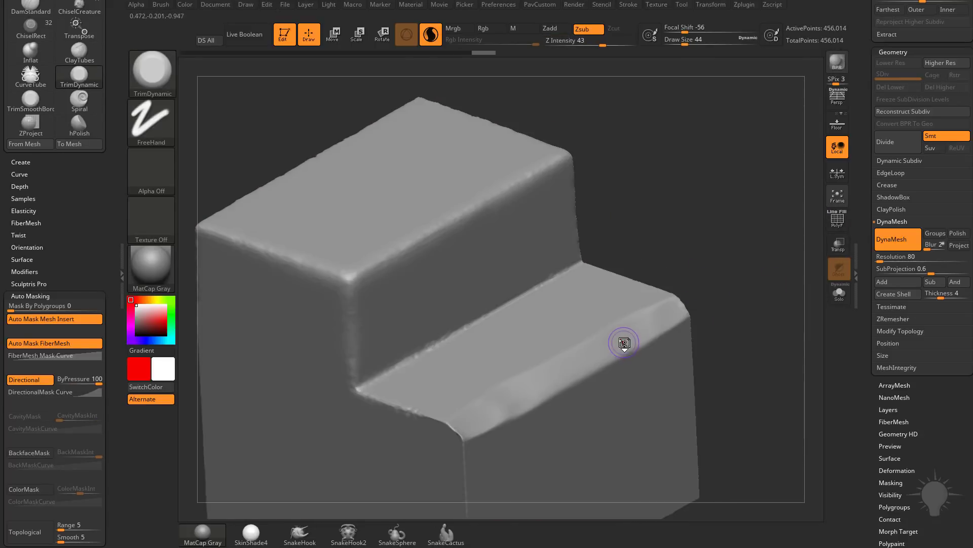
key(b)
key(s)
key(t)
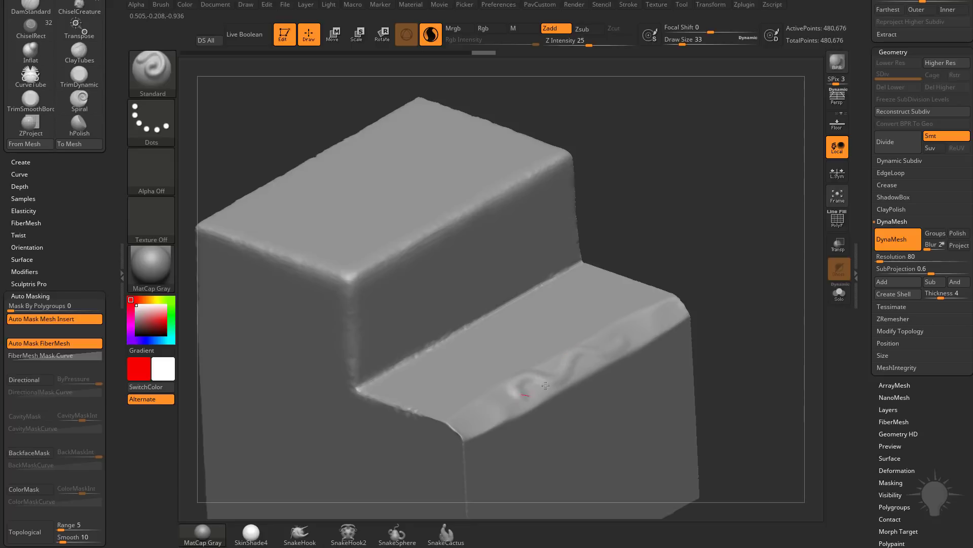
key(s)
mouse_move(620, 312)
mouse_down()
mouse_move(635, 324)
mouse_move(619, 364)
mouse_move(534, 417)
mouse_up()
click(632, 333)
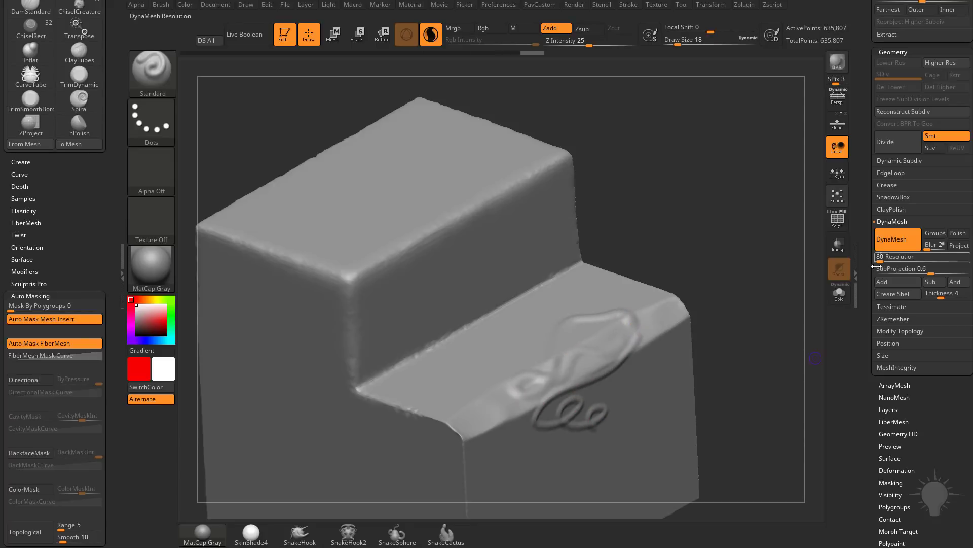
ctrl+drag(730, 231, 789, 343)
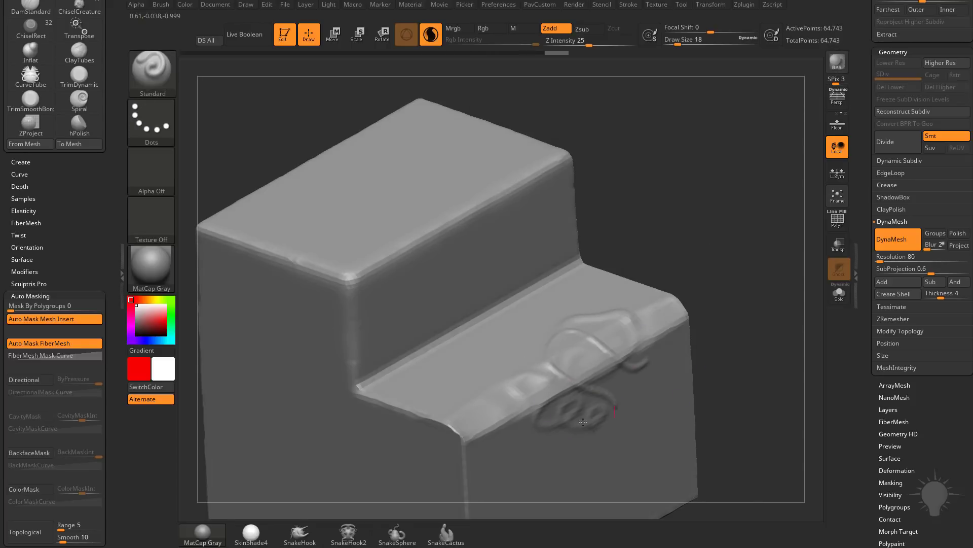
drag(583, 422, 497, 388)
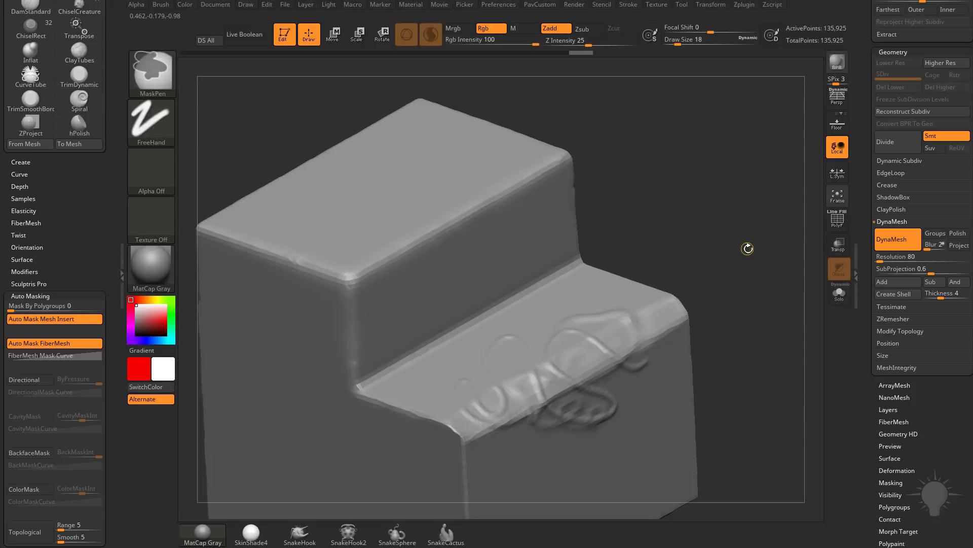
- Undo the Standard brush strokes and the DynaMesh remesh on the front edge
key(ctrl+z)
key(ctrl+z)
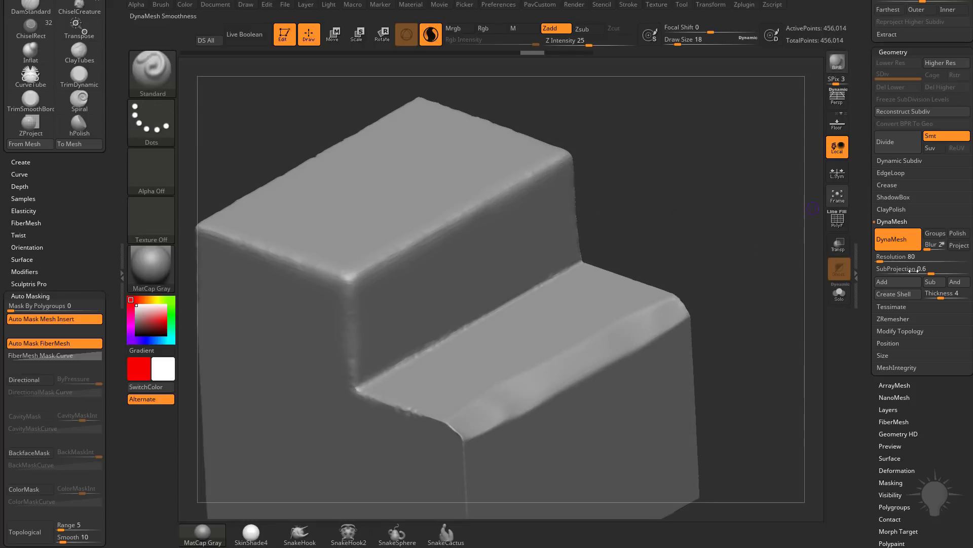
- Remesh the block with DynaMesh at resolution 80 and show the polyframe
ctrl+drag(738, 227, 765, 342)
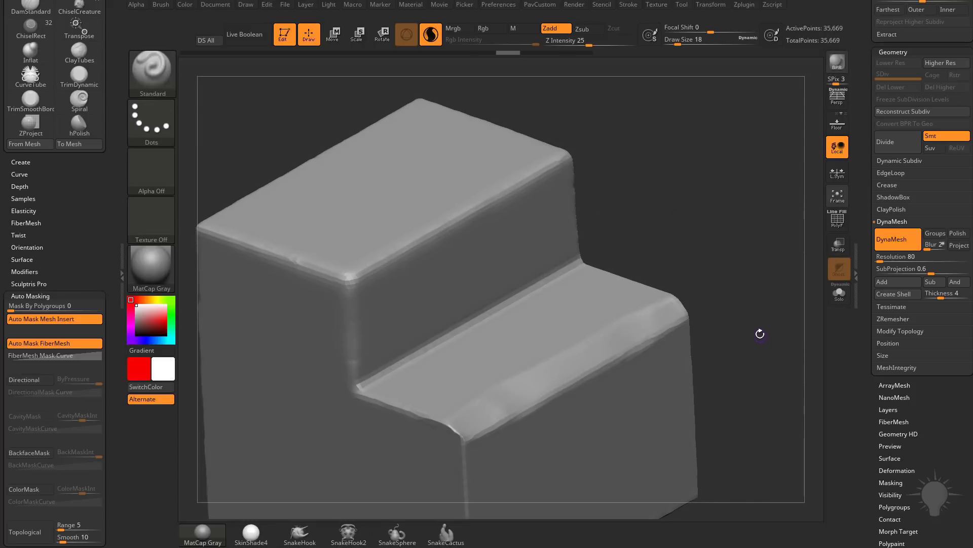
click(838, 222)
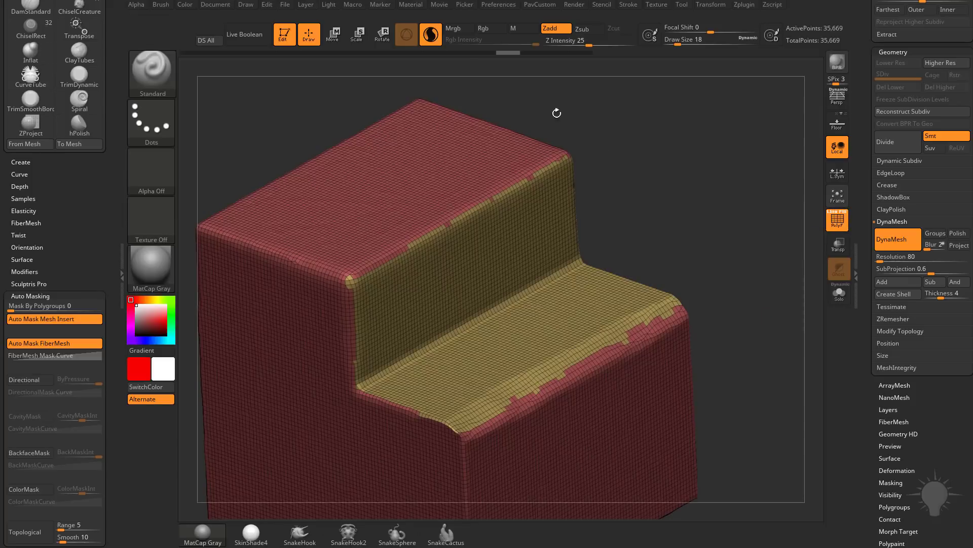
- Return the undo history to the original unsculpted block and hide the polyframe
drag(506, 53, 206, 48)
click(838, 220)
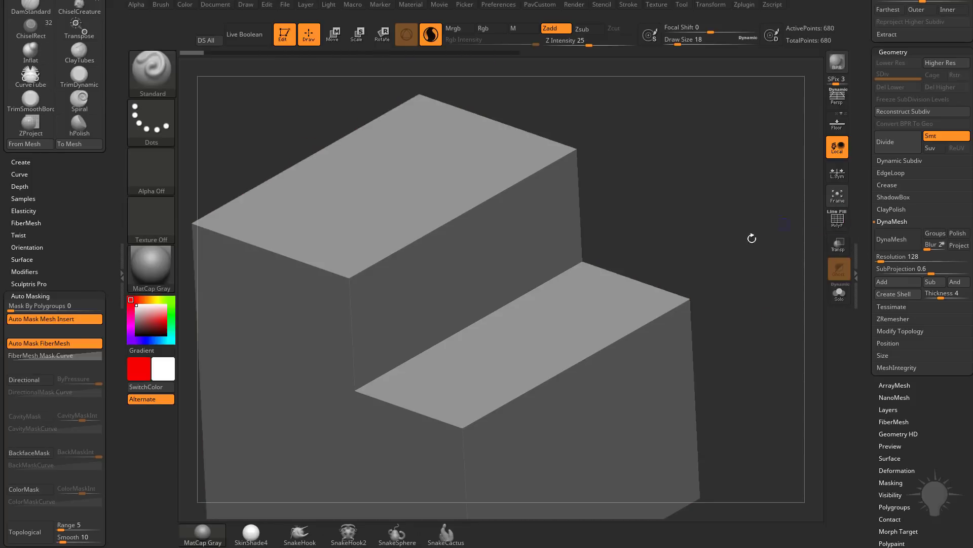
- Bevel the upper step's front edge with the TrimDynamic brush at draw size 154
drag(735, 258, 740, 247)
key(b)
key(t)
key(d)
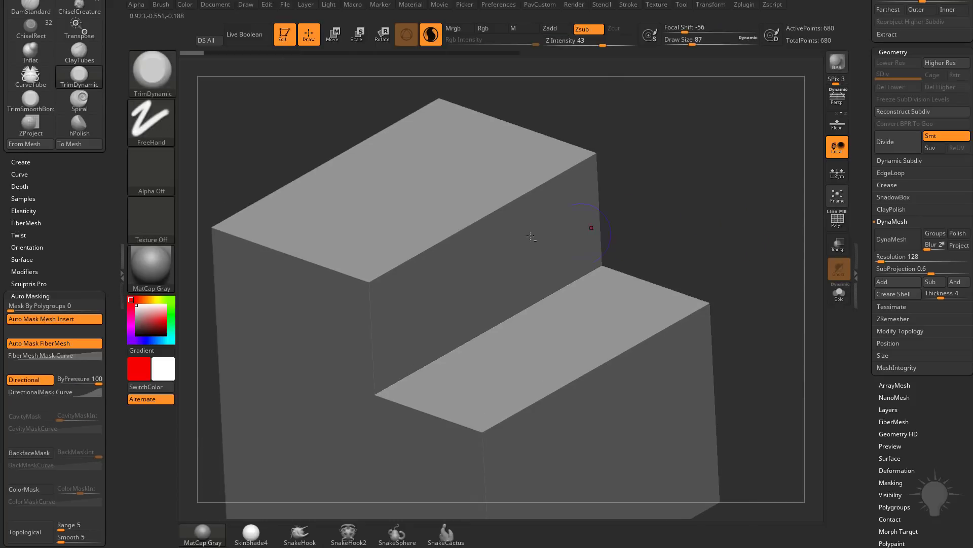
key(s)
mouse_move(458, 233)
mouse_down()
mouse_move(544, 182)
mouse_move(574, 182)
mouse_up()
mouse_move(588, 158)
mouse_down()
mouse_move(380, 271)
mouse_move(573, 170)
mouse_up()
- Trim the lower step's front edge and near corner, and rework the upper front edge with TrimDynamic
alt+drag(665, 152, 622, 129)
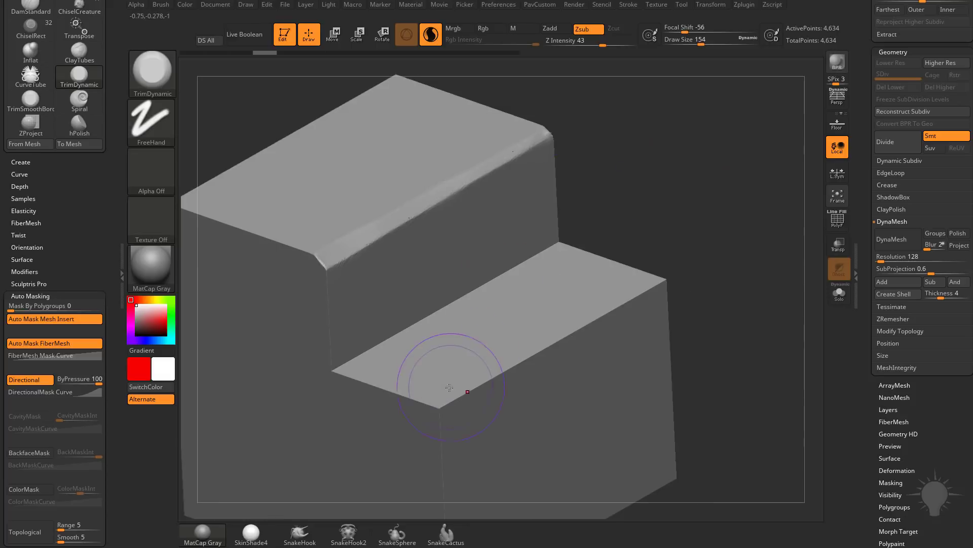
mouse_move(466, 391)
mouse_down()
mouse_move(652, 293)
mouse_move(685, 254)
mouse_up()
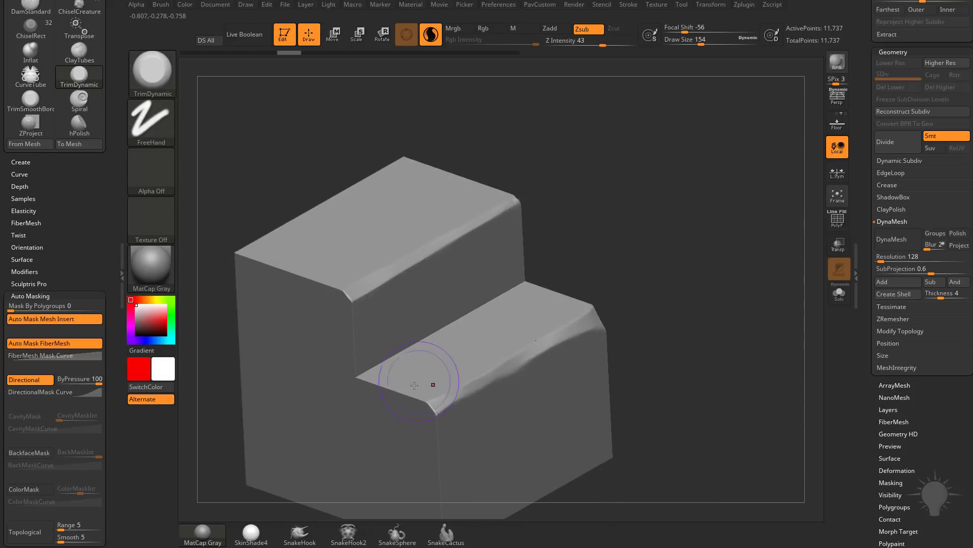
drag(389, 387, 433, 405)
mouse_move(358, 294)
mouse_down()
mouse_move(357, 314)
mouse_move(401, 271)
mouse_move(519, 198)
mouse_up()
- Trim the side edges joining the two steps with TrimDynamic and check the mesh density with the polyframe
drag(639, 218, 717, 221)
drag(431, 399, 411, 310)
alt+drag(626, 255, 565, 274)
mouse_move(525, 369)
mouse_down()
mouse_move(583, 345)
mouse_move(461, 422)
mouse_up()
alt+drag(683, 332, 683, 279)
click(837, 219)
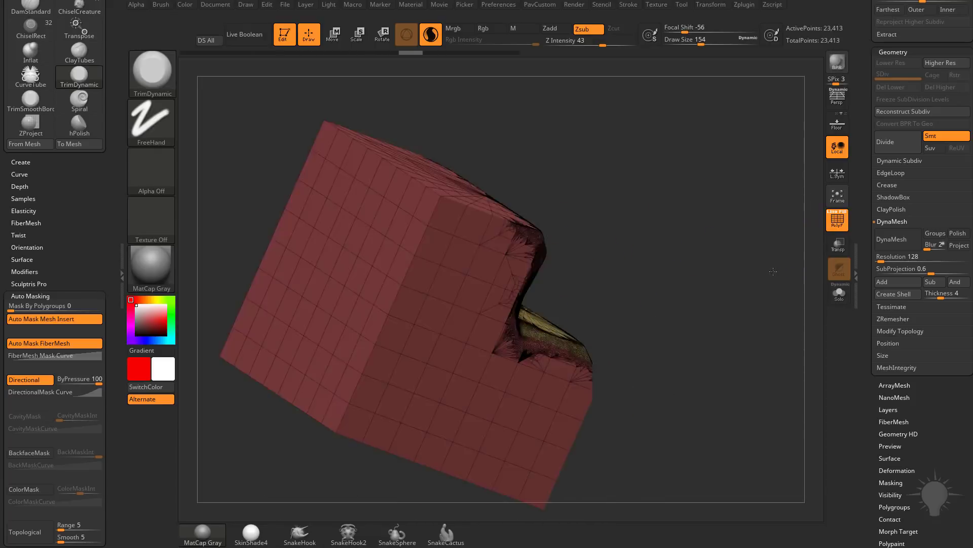
key(shift+f)
drag(743, 234, 714, 259)
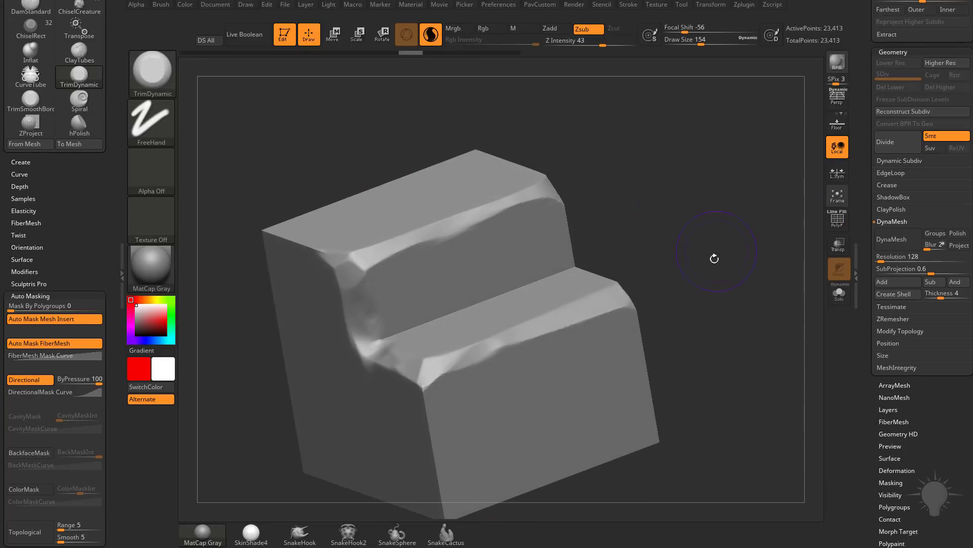
- Load the MalletFast brush from the Mallet brush folder in LightBox
drag(669, 210, 451, 388)
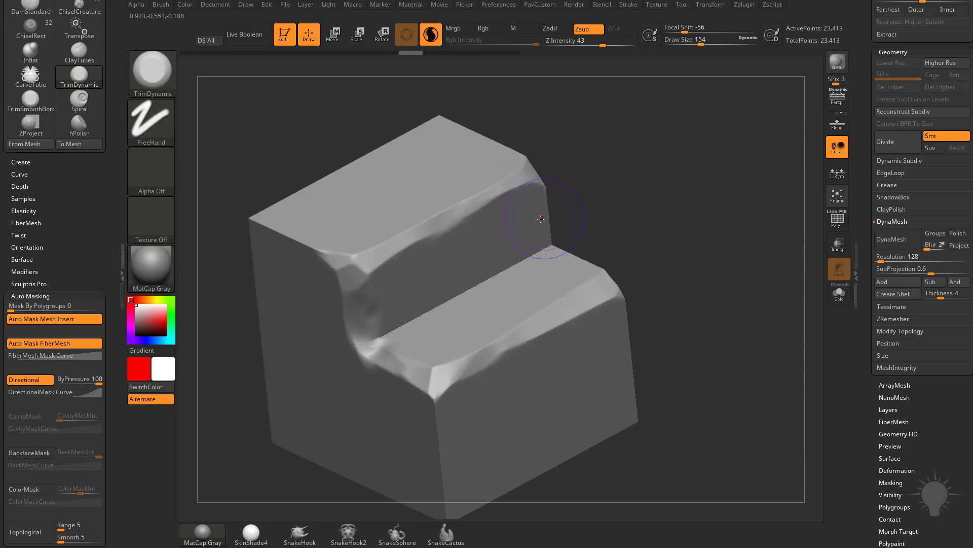
key(comma)
click(300, 66)
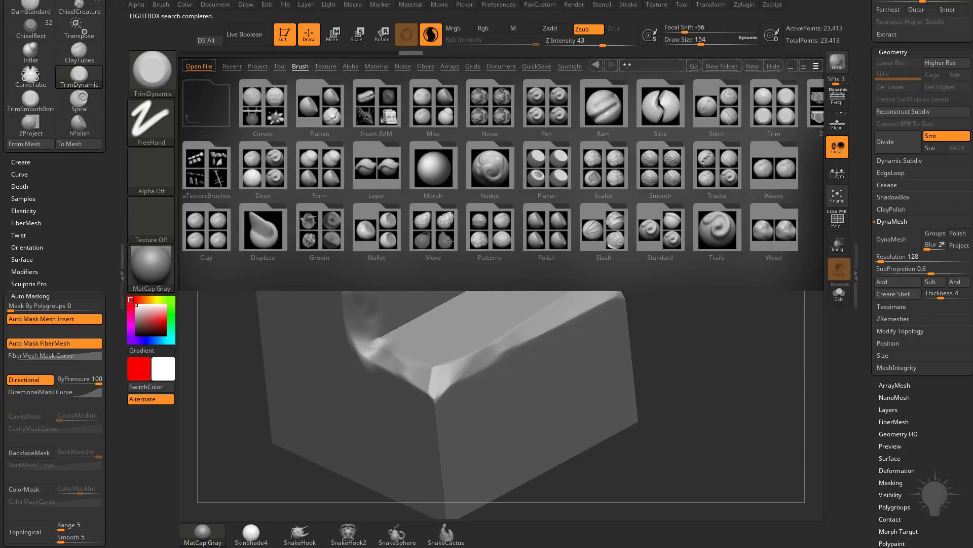
click(365, 236)
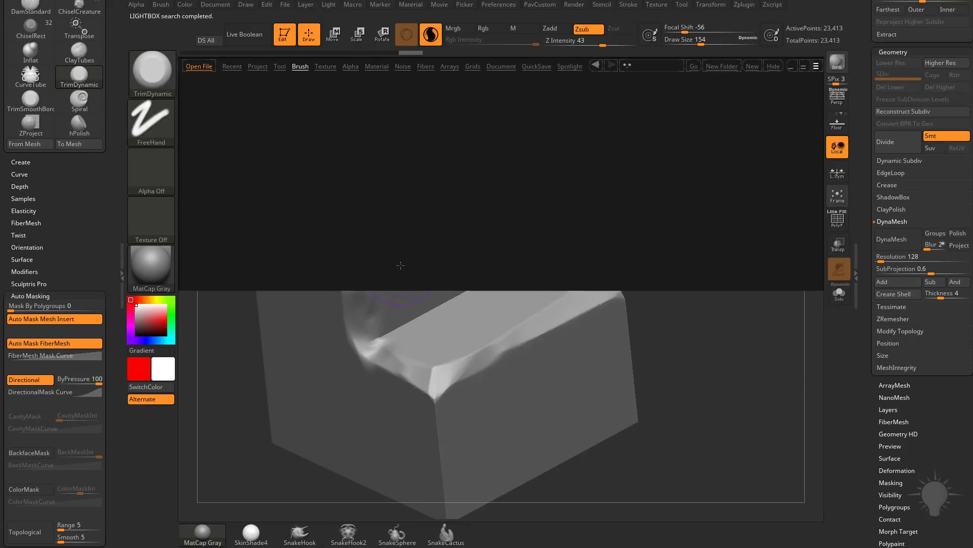
double_click(207, 229)
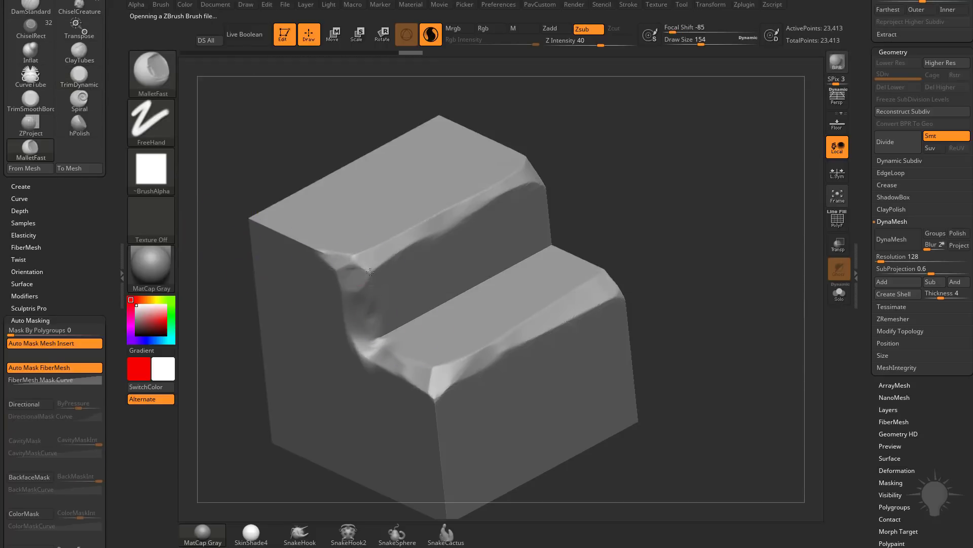
- Chip the upper step's side edge and the lower step's front edge with MalletFast strokes at draw size 154
drag(370, 272, 337, 261)
drag(370, 257, 380, 259)
drag(370, 264, 362, 274)
drag(451, 369, 479, 362)
mouse_move(474, 94)
mouse_down()
mouse_move(671, 205)
mouse_move(641, 218)
mouse_up()
mouse_move(374, 277)
mouse_down()
mouse_move(361, 251)
mouse_move(442, 300)
mouse_move(390, 276)
mouse_up()
mouse_move(578, 187)
mouse_down()
mouse_move(620, 228)
mouse_move(705, 268)
mouse_up()
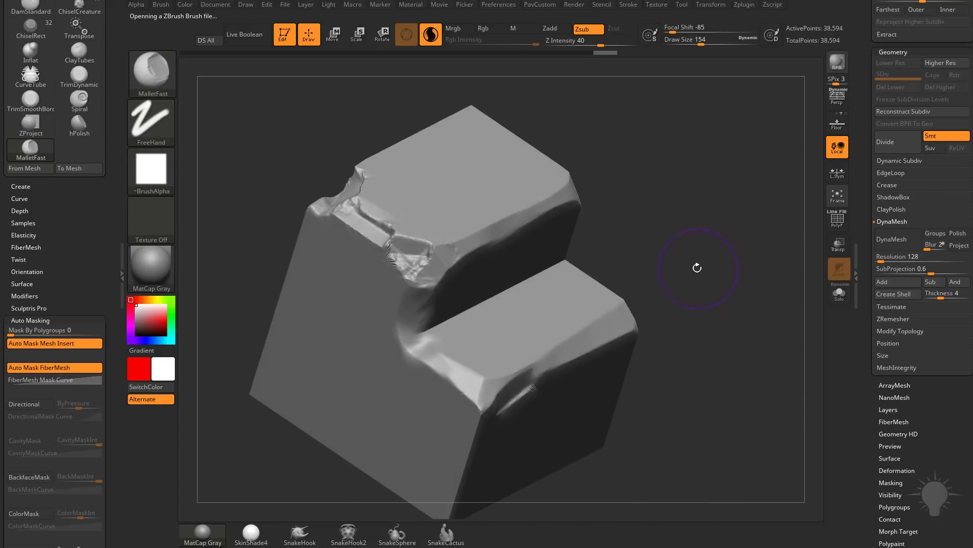
- Load the TrimSmoothBorder brush from the Trim brush folder in LightBox
key(comma)
click(303, 67)
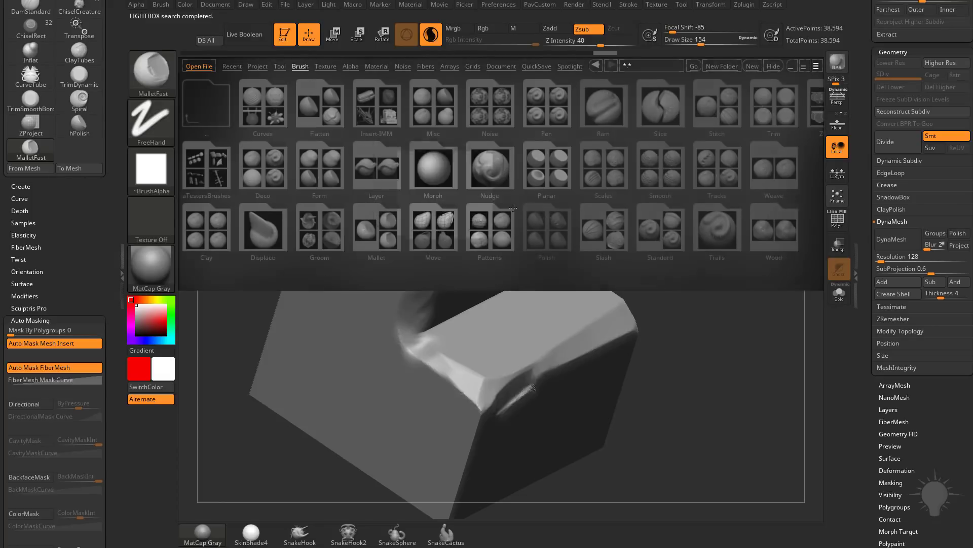
drag(620, 216, 463, 216)
double_click(600, 111)
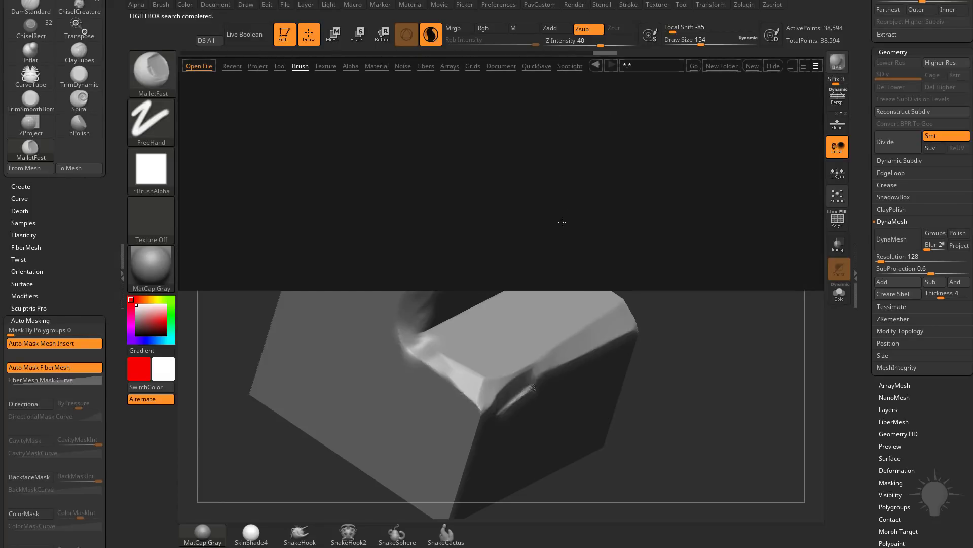
double_click(374, 230)
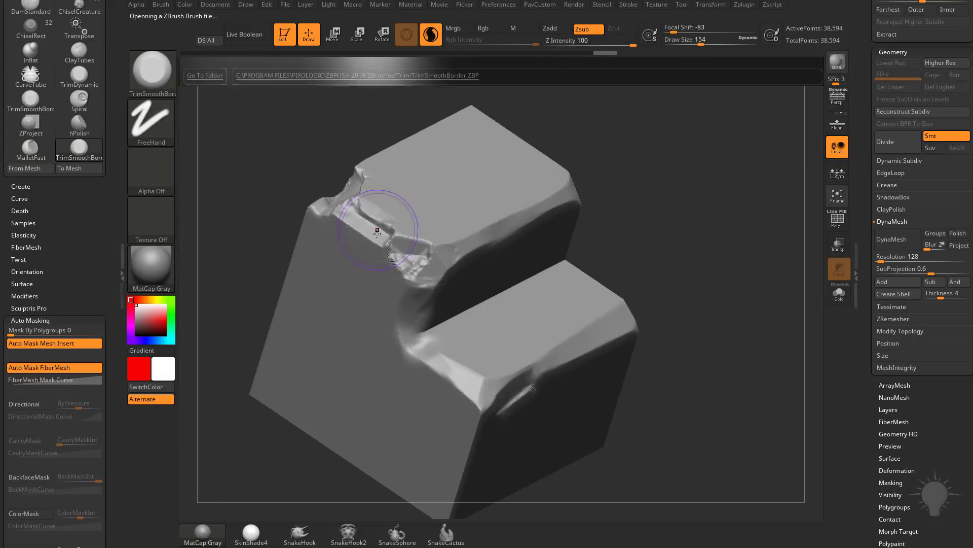
- Trim the chipped side of the upper step and its opposite side edge with TrimSmoothBorder
drag(384, 225, 362, 213)
right_drag(651, 253, 578, 242)
drag(569, 237, 624, 196)
right_drag(664, 187, 593, 203)
drag(558, 167, 554, 189)
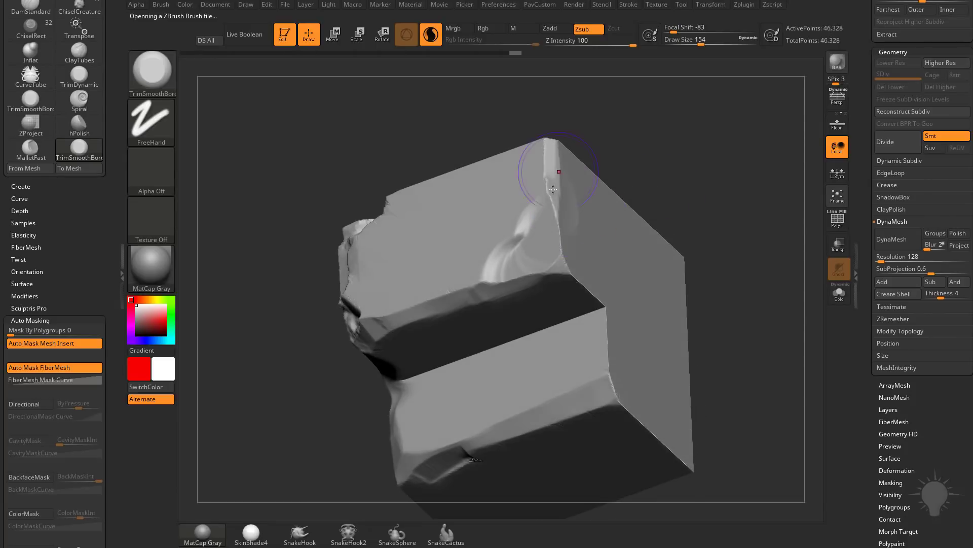
- Continue trimming along the upper side edge with the polyframe shown, and hide the polyframe
click(835, 227)
mouse_move(774, 199)
right_down()
mouse_move(720, 203)
mouse_move(654, 229)
right_up()
drag(647, 135, 746, 156)
key(shift+f)
right_drag(684, 189, 318, 174)
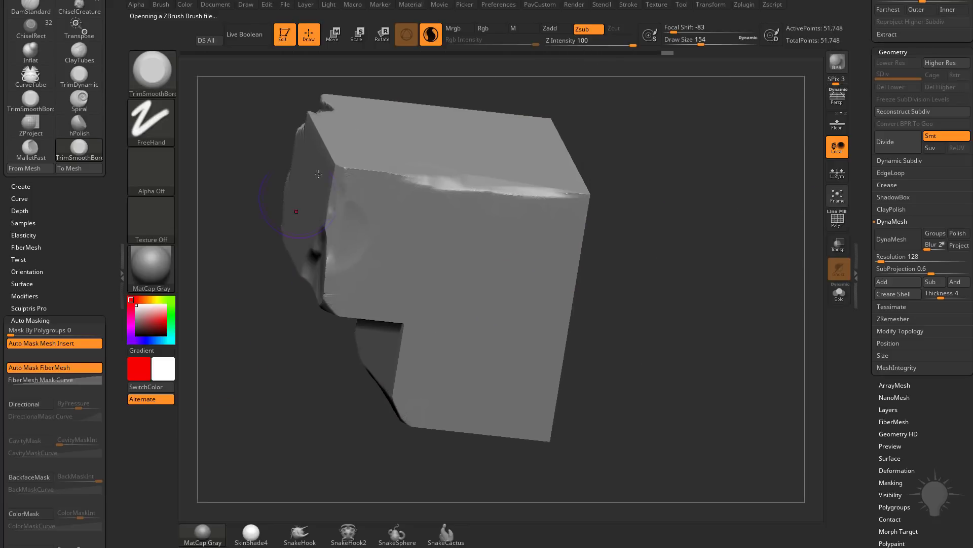
- Try trimming the block's upper rear corner with TrimSmoothBorder and undo the stroke
right_drag(657, 311, 552, 200)
mouse_move(572, 213)
mouse_down()
mouse_move(560, 390)
mouse_move(517, 218)
mouse_move(578, 221)
mouse_up()
right_drag(609, 195, 694, 295)
key(ctrl+z)
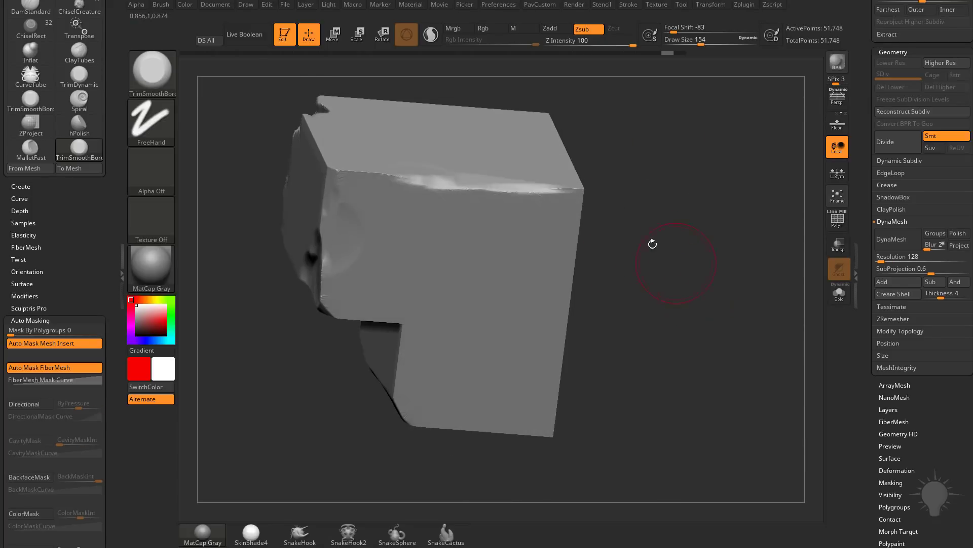
- Turn Sculptris Pro on and cut away the block's upper rear corner with TrimSmoothBorder
click(436, 39)
right_drag(692, 245, 596, 190)
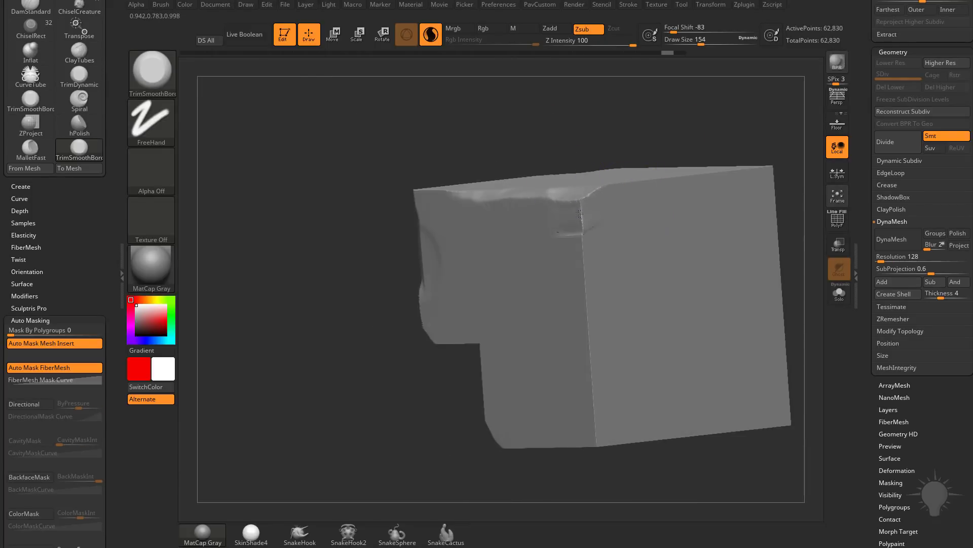
drag(580, 213, 581, 198)
right_drag(589, 195, 621, 228)
mouse_move(583, 213)
mouse_down()
mouse_move(586, 239)
mouse_move(578, 205)
mouse_up()
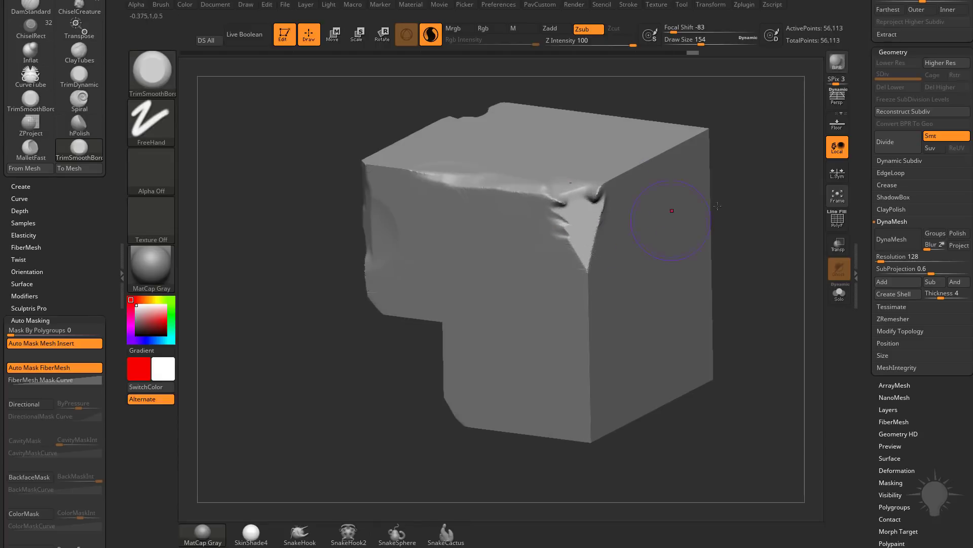
mouse_move(718, 206)
mouse_down()
mouse_move(740, 204)
mouse_move(734, 211)
mouse_up()
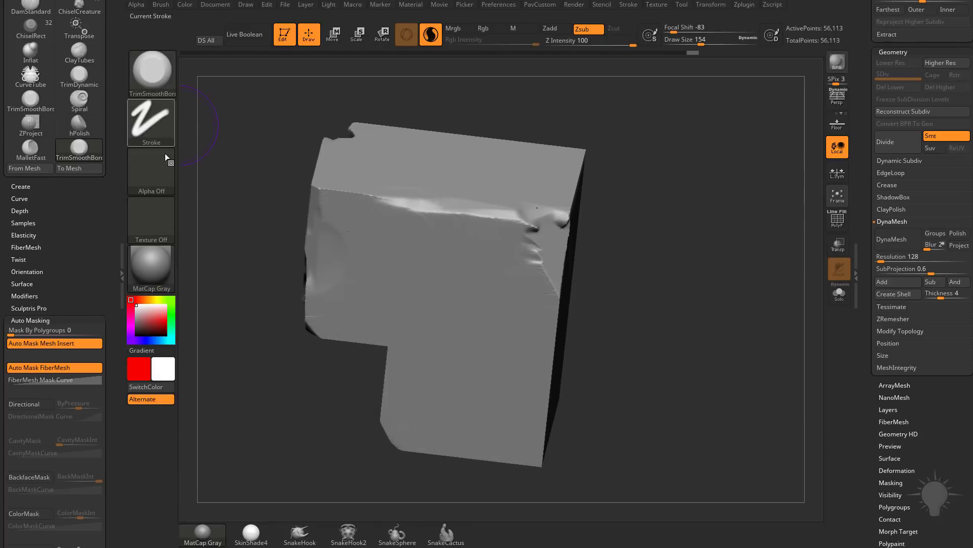
- Assign a solid square alpha to TrimSmoothBorder and trim the rear corner and upper side edge at draw size 207
click(171, 170)
click(457, 178)
right_drag(656, 207, 559, 237)
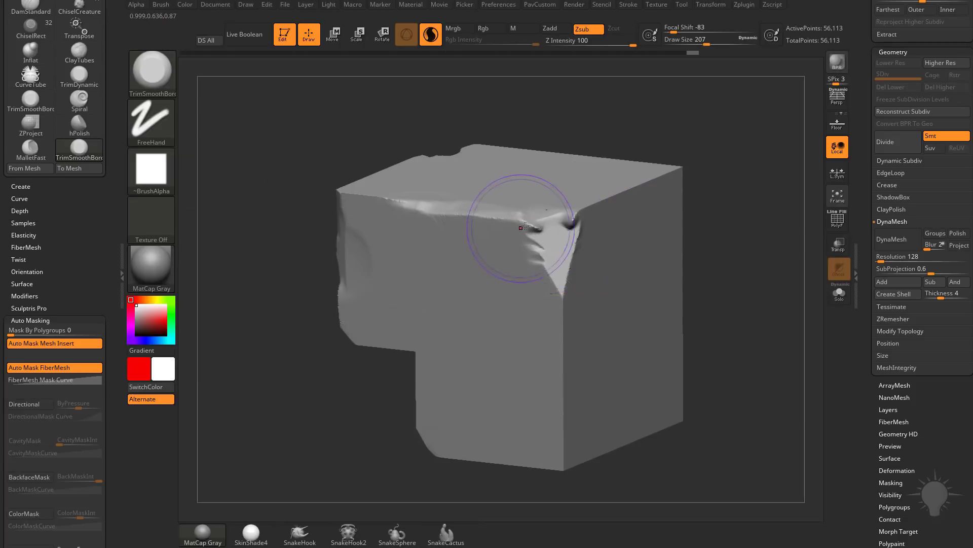
mouse_move(525, 226)
mouse_down()
mouse_move(536, 212)
mouse_move(556, 215)
mouse_up()
drag(700, 186, 618, 183)
mouse_move(442, 201)
mouse_down()
mouse_move(404, 191)
mouse_move(361, 199)
mouse_move(353, 229)
mouse_up()
- Break down the side corners of the upper and lower steps with square-alpha TrimSmoothBorder strokes
right_drag(254, 243, 349, 253)
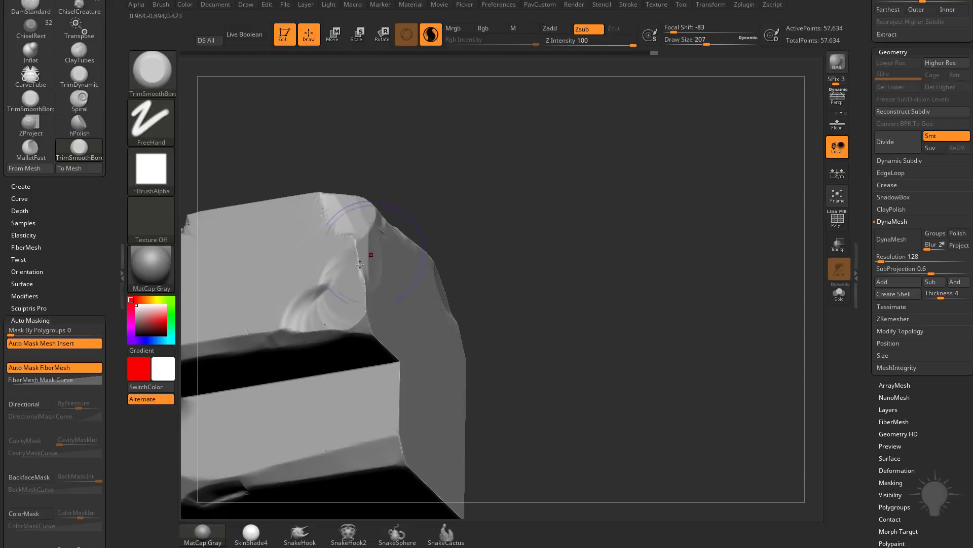
mouse_move(349, 254)
mouse_down()
mouse_move(367, 286)
mouse_move(349, 295)
mouse_move(357, 324)
mouse_up()
drag(517, 223, 615, 196)
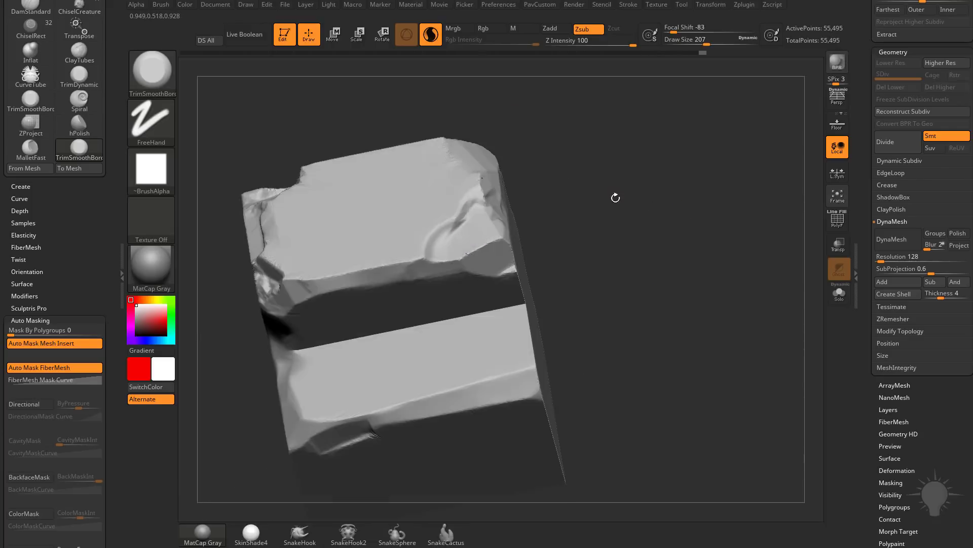
mouse_move(482, 224)
mouse_down()
mouse_move(500, 228)
mouse_move(476, 259)
mouse_move(456, 223)
mouse_move(487, 223)
mouse_move(496, 273)
mouse_move(487, 243)
mouse_up()
mouse_move(555, 257)
mouse_down()
mouse_move(539, 282)
mouse_move(608, 263)
mouse_up()
mouse_move(492, 289)
mouse_down()
mouse_move(525, 297)
mouse_move(523, 327)
mouse_up()
drag(523, 327, 503, 352)
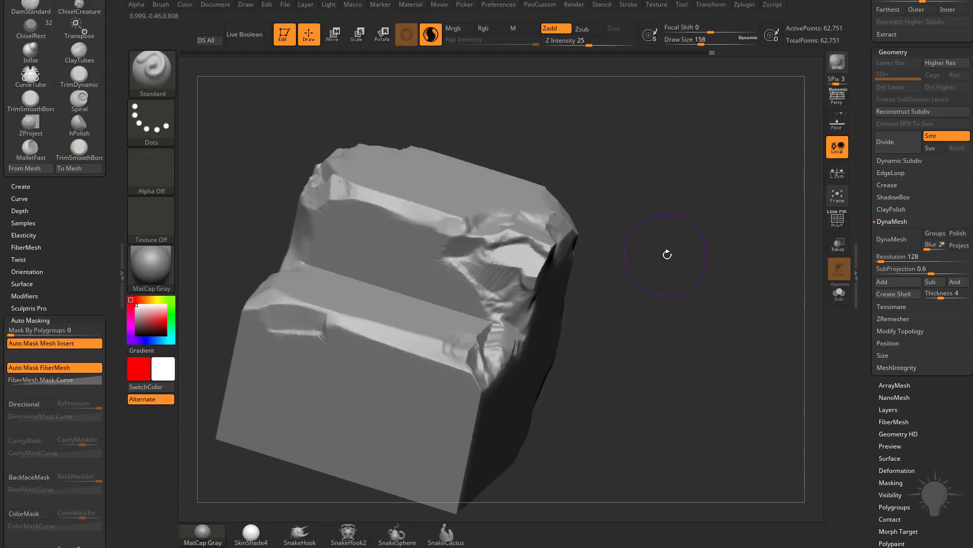
- Sculpt thin cracks around the upper step's broken corner with the Standard brush at Z Intensity 54 and draw size 14
key(s)
alt+drag(688, 224, 659, 241)
drag(588, 42, 610, 42)
drag(653, 188, 642, 207)
key(s)
drag(470, 271, 465, 271)
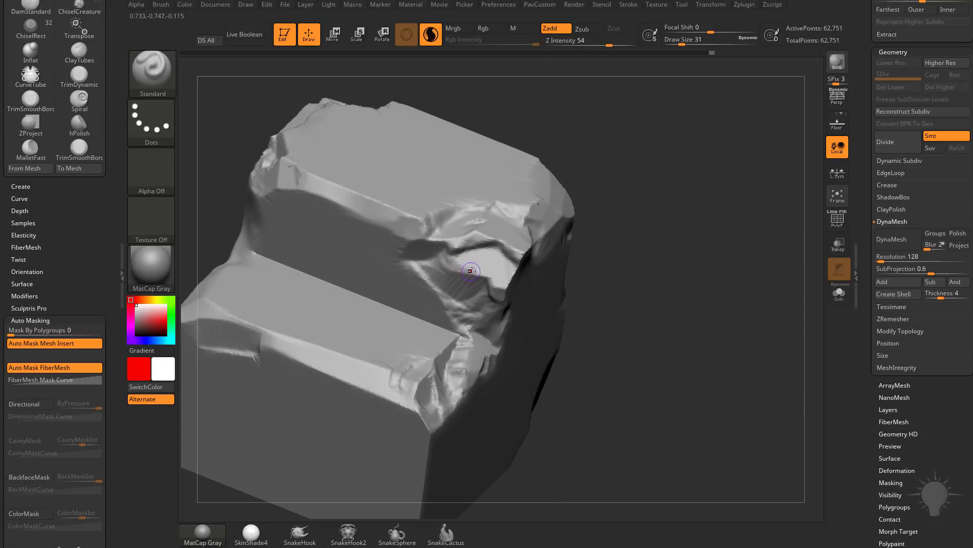
key(ctrl+z)
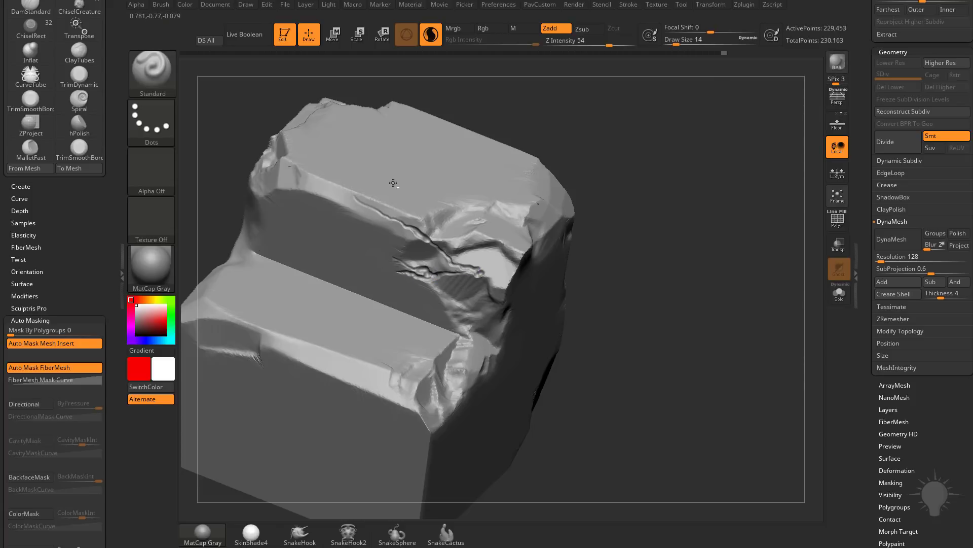
key(ctrl+z)
- Show the polyframe and test Standard brush strokes on the flat top face, undoing each one
mouse_move(640, 209)
mouse_down()
mouse_move(637, 174)
mouse_move(710, 203)
mouse_move(638, 193)
mouse_move(619, 178)
mouse_up()
click(837, 221)
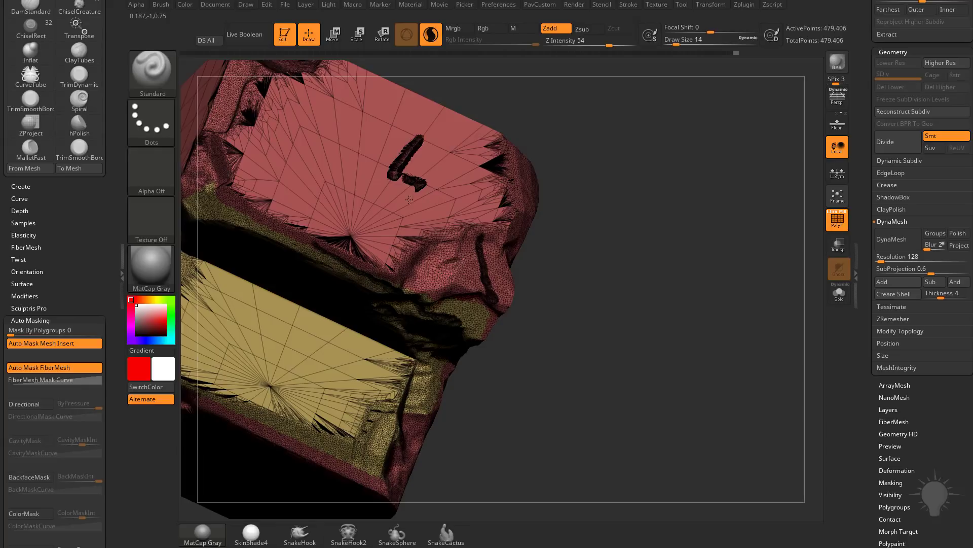
key(ctrl+z)
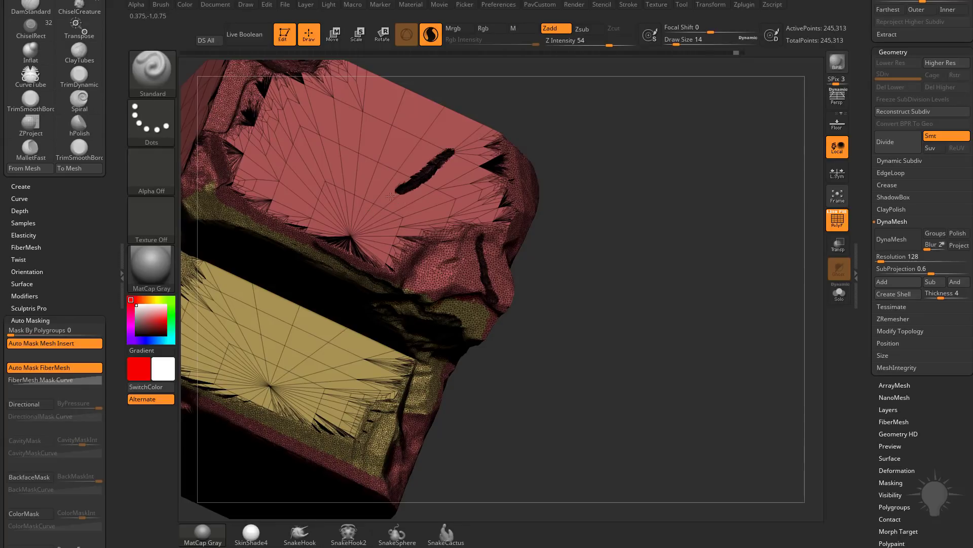
key(ctrl+z)
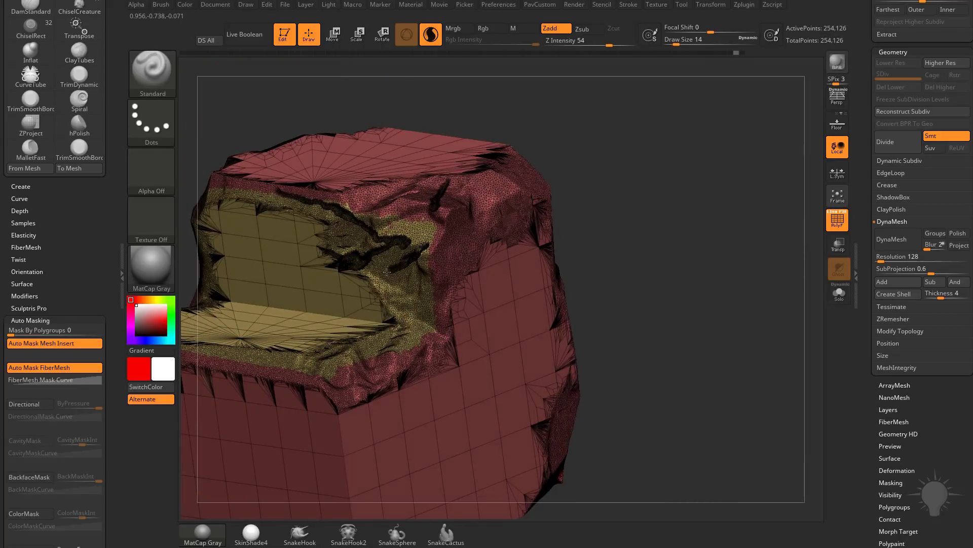
- Try a Standard brush stroke on the flat side face and undo it
drag(637, 252, 498, 290)
mouse_move(496, 385)
mouse_down()
mouse_move(524, 294)
mouse_move(496, 373)
mouse_up()
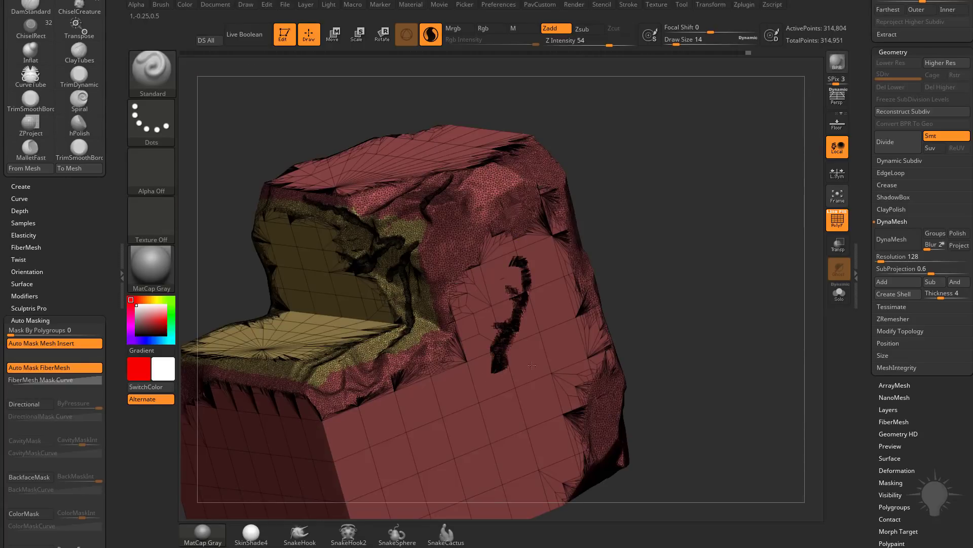
key(ctrl+z)
- Set the Smooth brush to Z Intensity 0 and draw size 68
alt+drag(688, 327, 672, 283)
key(shift)
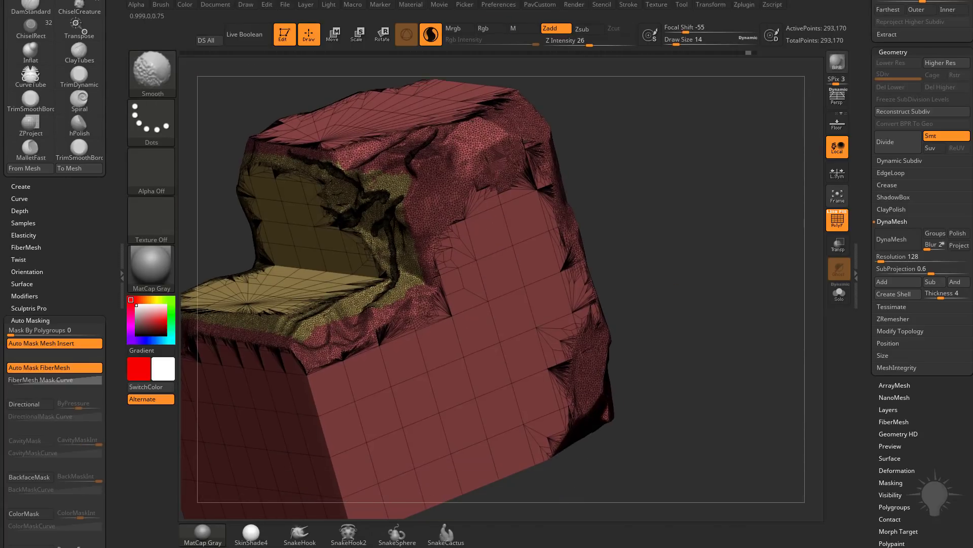
drag(588, 46, 544, 46)
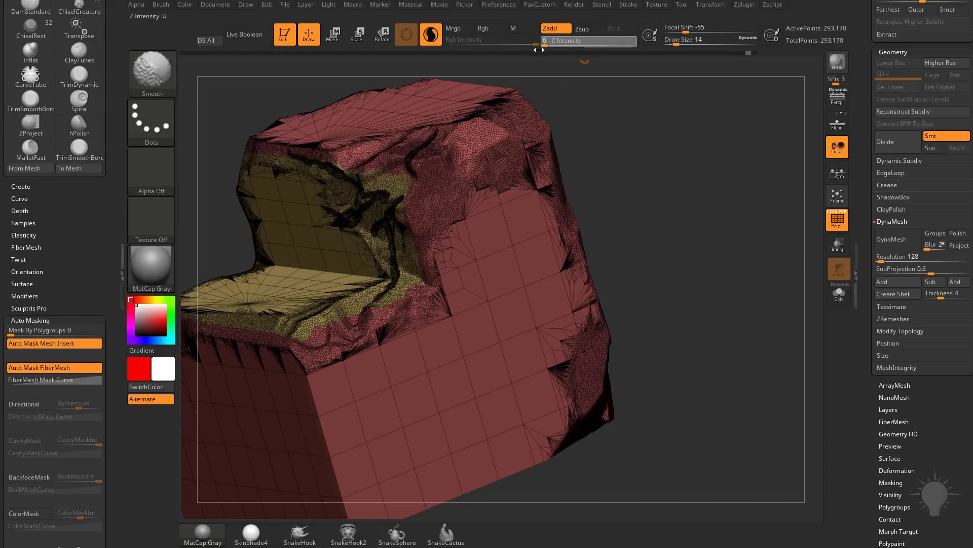
key(s)
drag(662, 245, 673, 246)
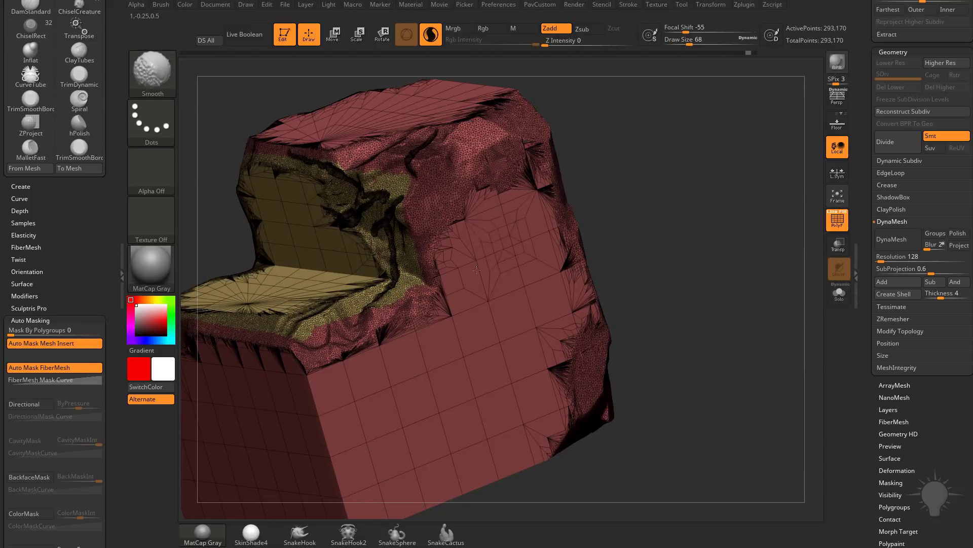
- Retessellate the flat side face with zero-intensity Smooth strokes and hide the polyframe
mouse_move(487, 289)
shift+mouse_down()
mouse_move(499, 244)
mouse_move(483, 255)
mouse_move(496, 257)
shift+mouse_up()
key(s)
mouse_move(499, 228)
shift+mouse_down()
mouse_move(489, 307)
mouse_move(545, 358)
mouse_move(479, 390)
mouse_move(535, 195)
shift+mouse_up()
key(shift+f)
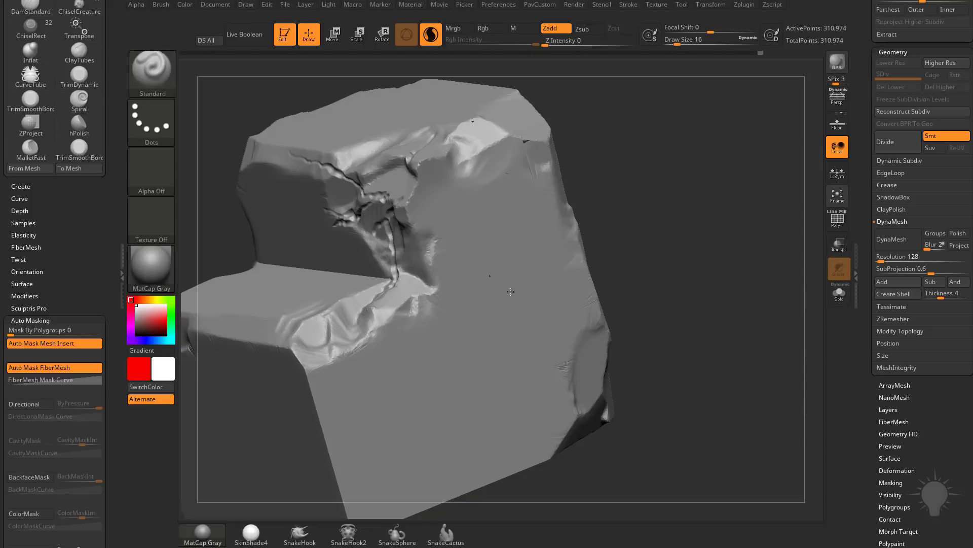
- Sculpt branching cracks on the flat side face with the Standard brush at Z Intensity 52 and draw size 13
text(s4)
mouse_move(524, 287)
mouse_down()
mouse_move(519, 270)
mouse_move(507, 276)
mouse_up()
key(s)
key(u)
drag(507, 269, 549, 265)
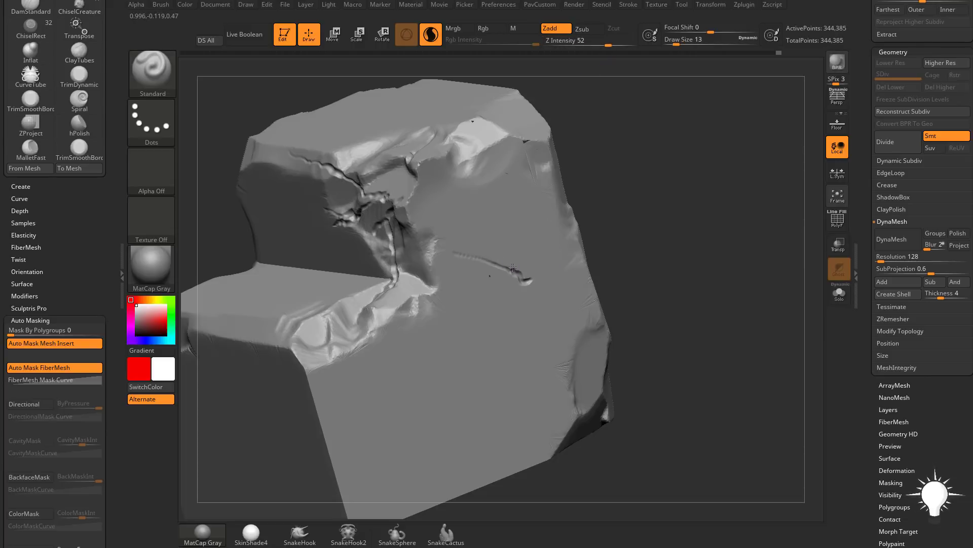
drag(490, 228, 517, 274)
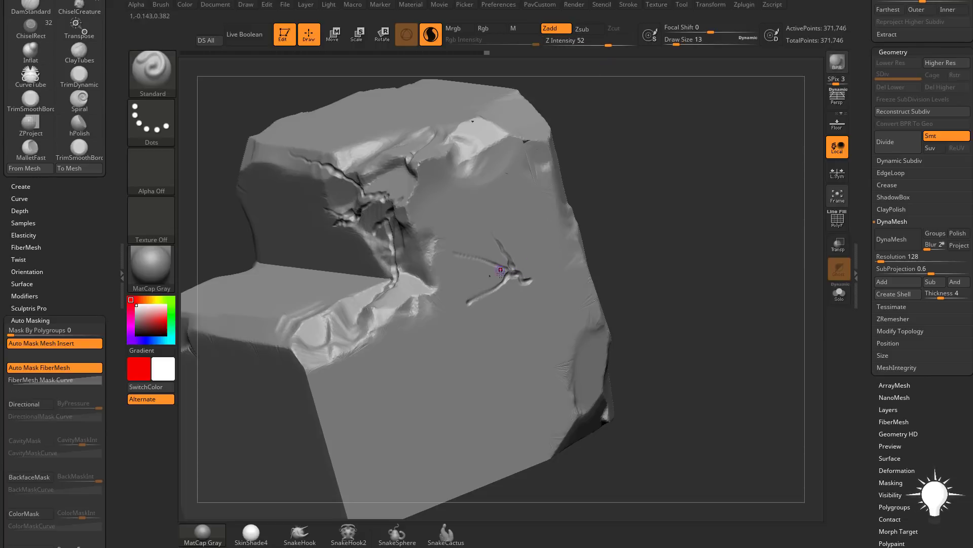